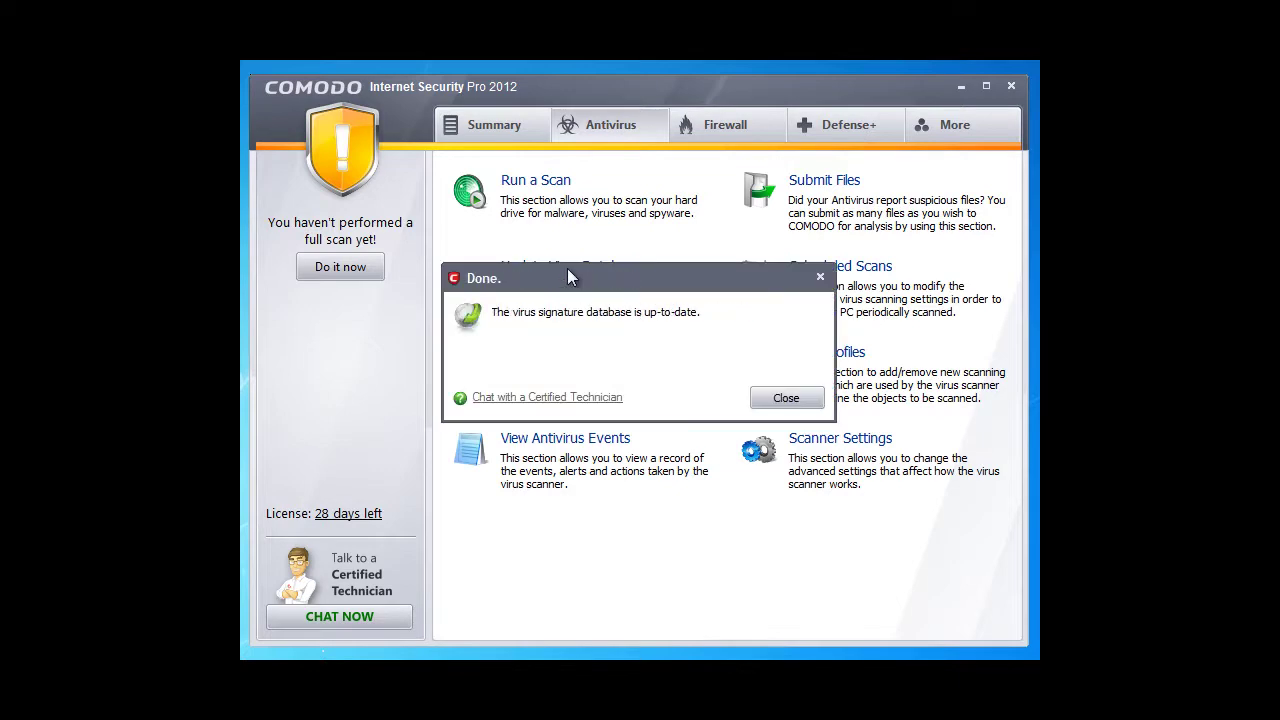
# Dismiss the virus database update notice and run a scan with the Smart Scan profile.
pyautogui.click(777, 398)
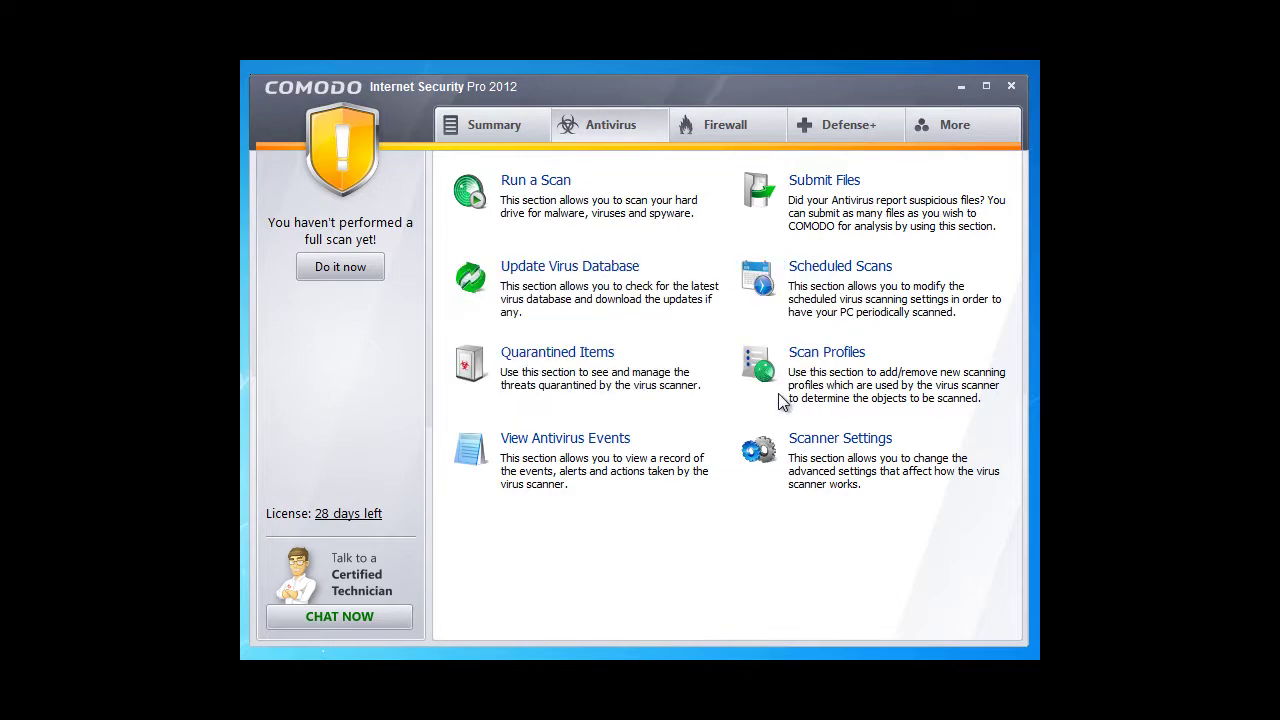
pyautogui.click(545, 190)
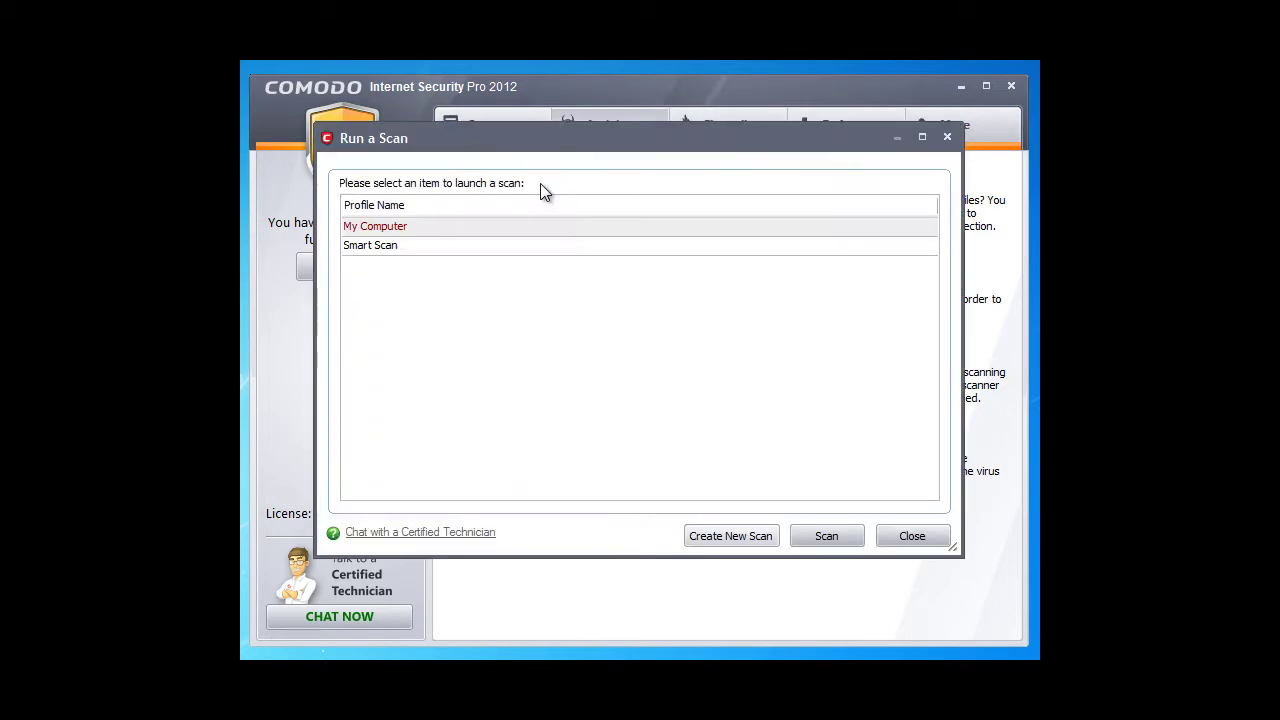
pyautogui.click(378, 250)
pyautogui.click(826, 536)
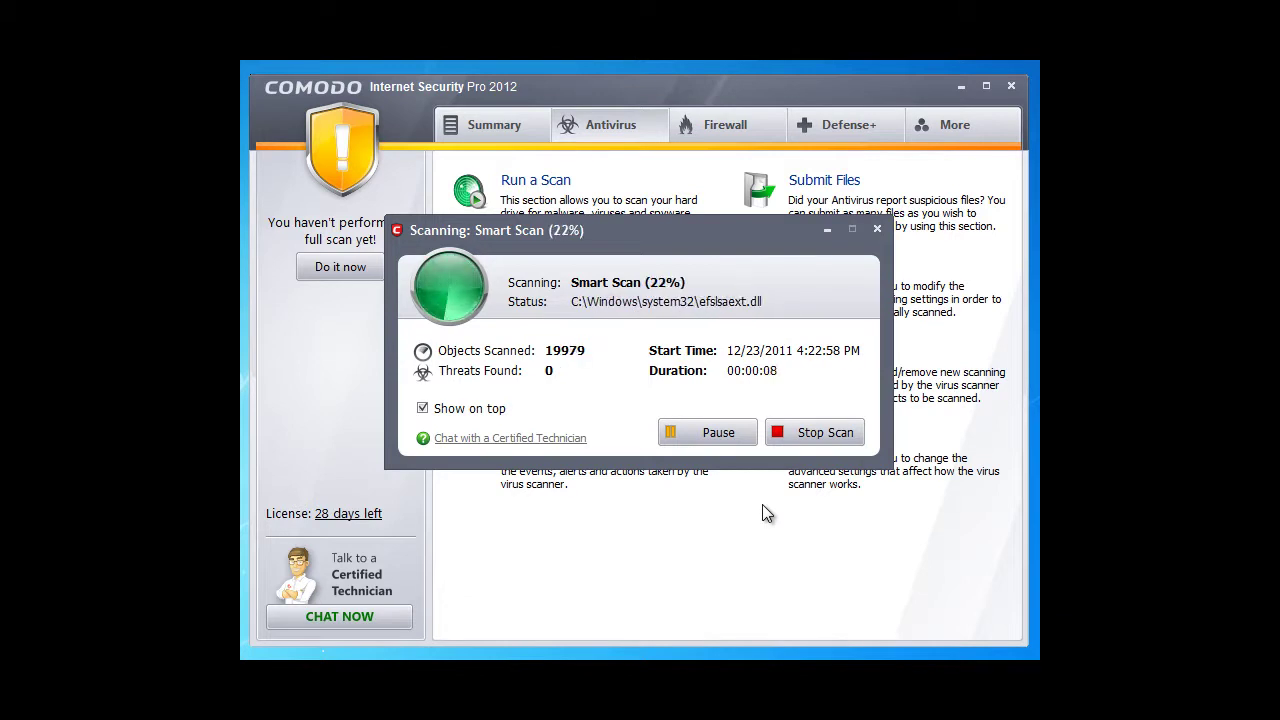
# Pause the running Smart Scan, stop it and confirm the cancellation.
pyautogui.click(700, 421)
pyautogui.click(700, 421)
pyautogui.click(818, 433)
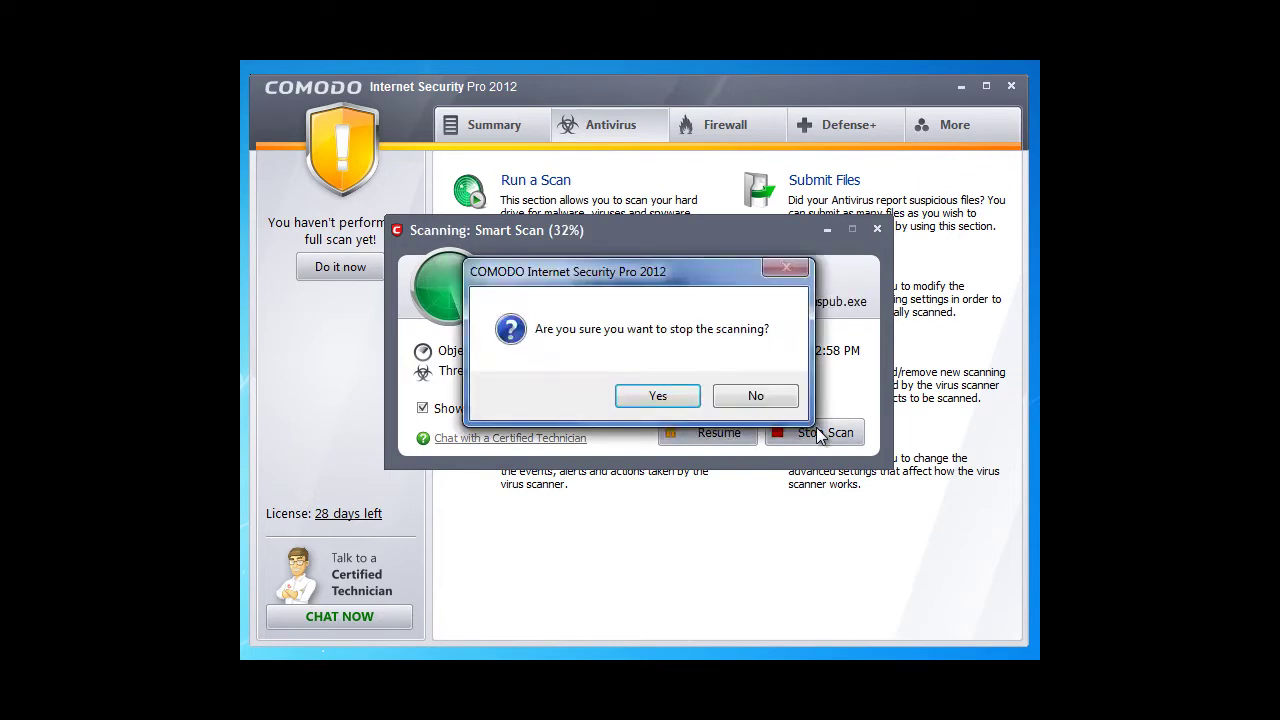
pyautogui.click(660, 397)
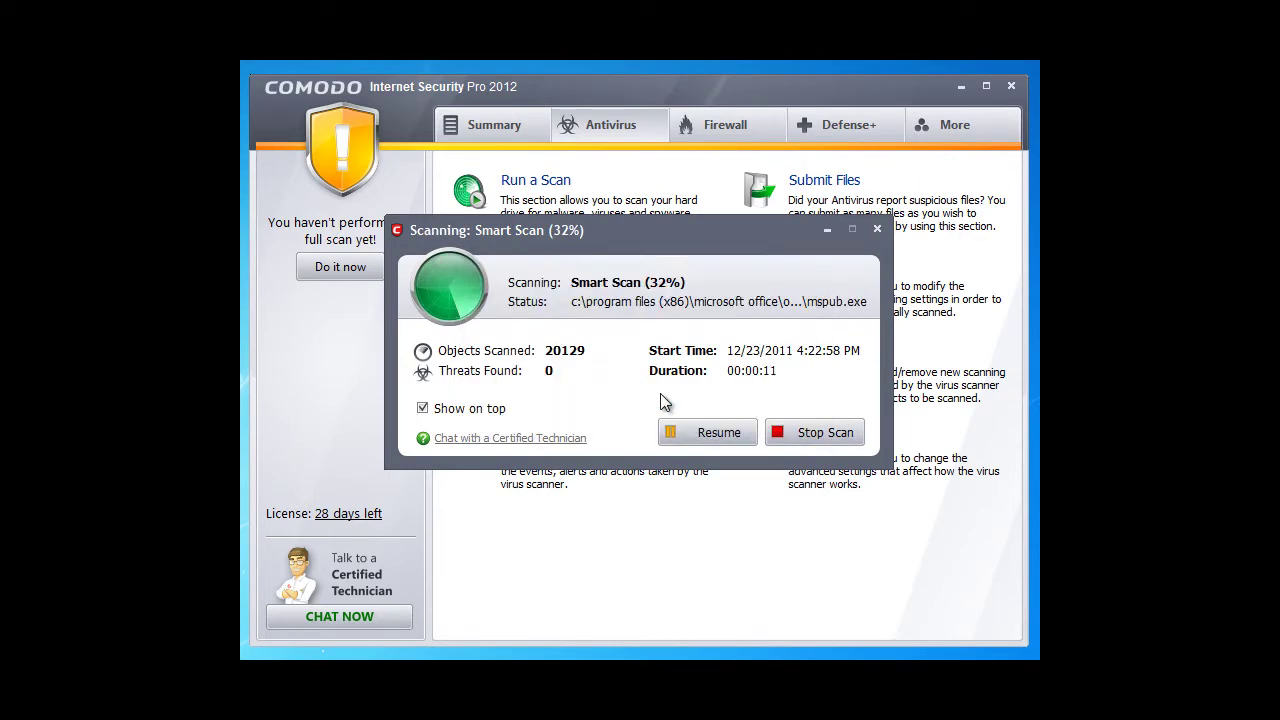
pyautogui.click(815, 434)
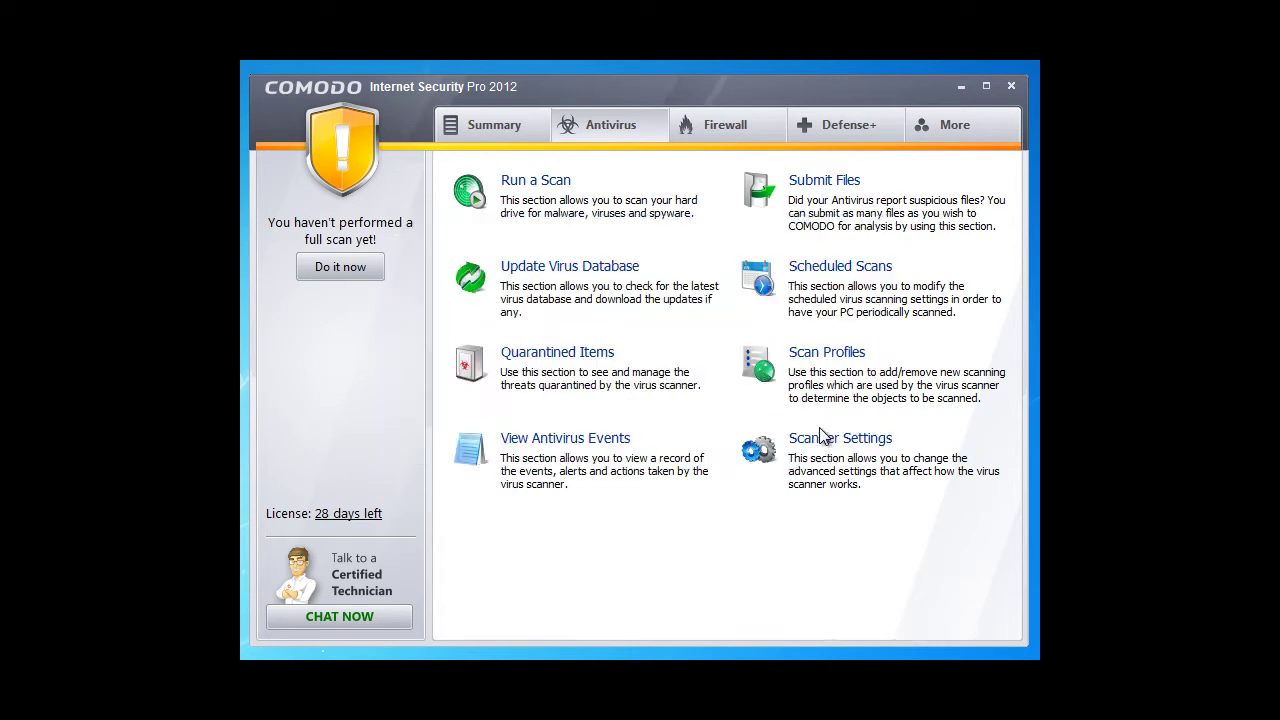
# View the form for submitting suspicious files for analysis, and leave it without submitting anything.
pyautogui.click(822, 182)
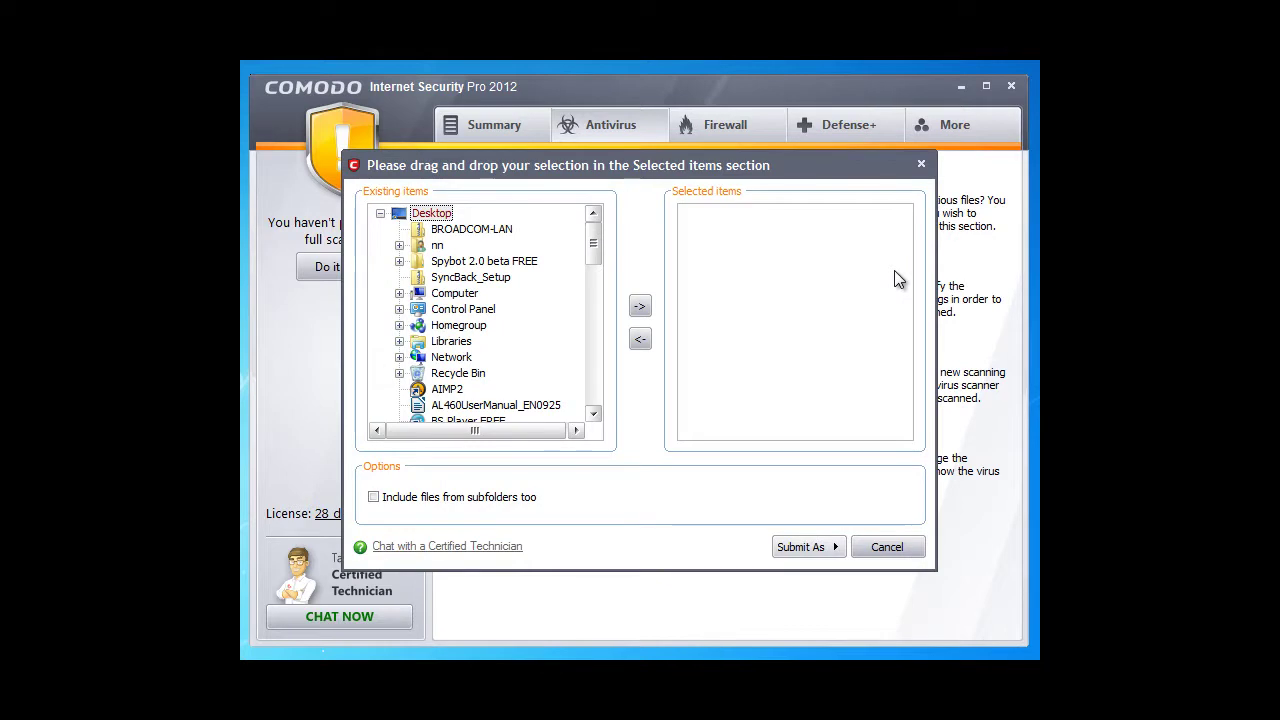
pyautogui.click(887, 547)
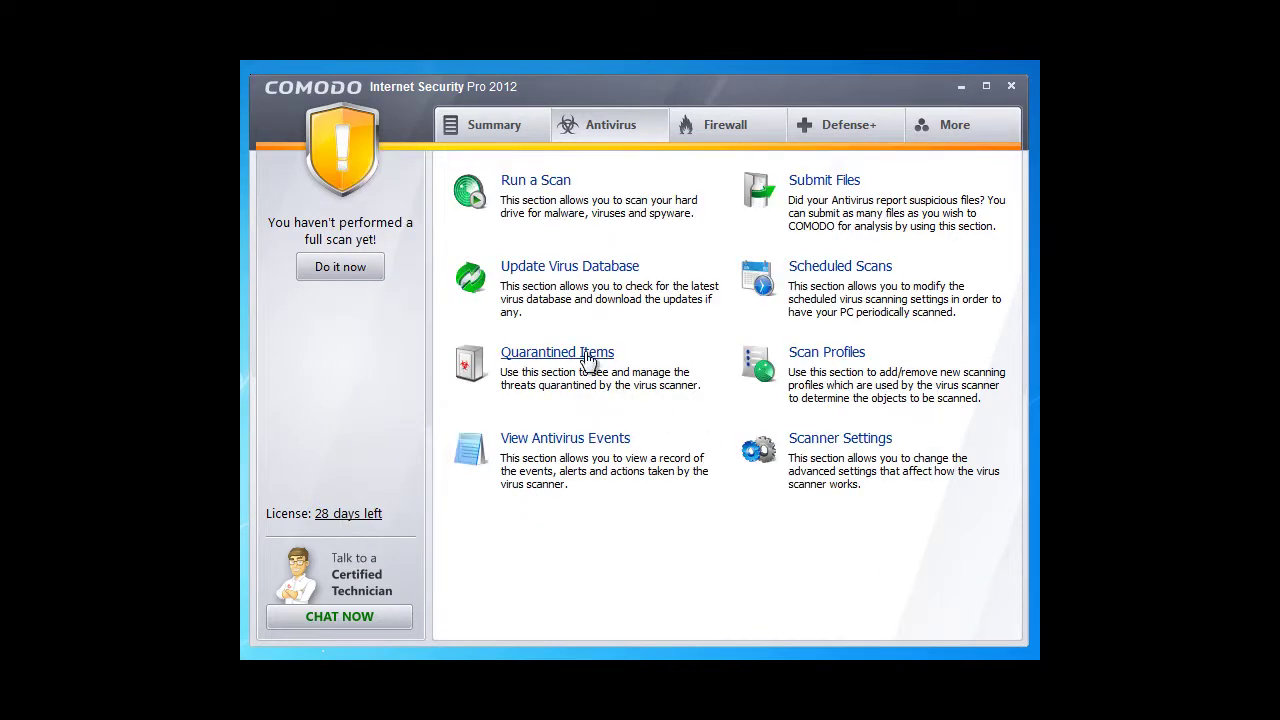
# Review the quarantined items and the record of antivirus events.
pyautogui.click(586, 356)
pyautogui.click(927, 556)
pyautogui.click(627, 444)
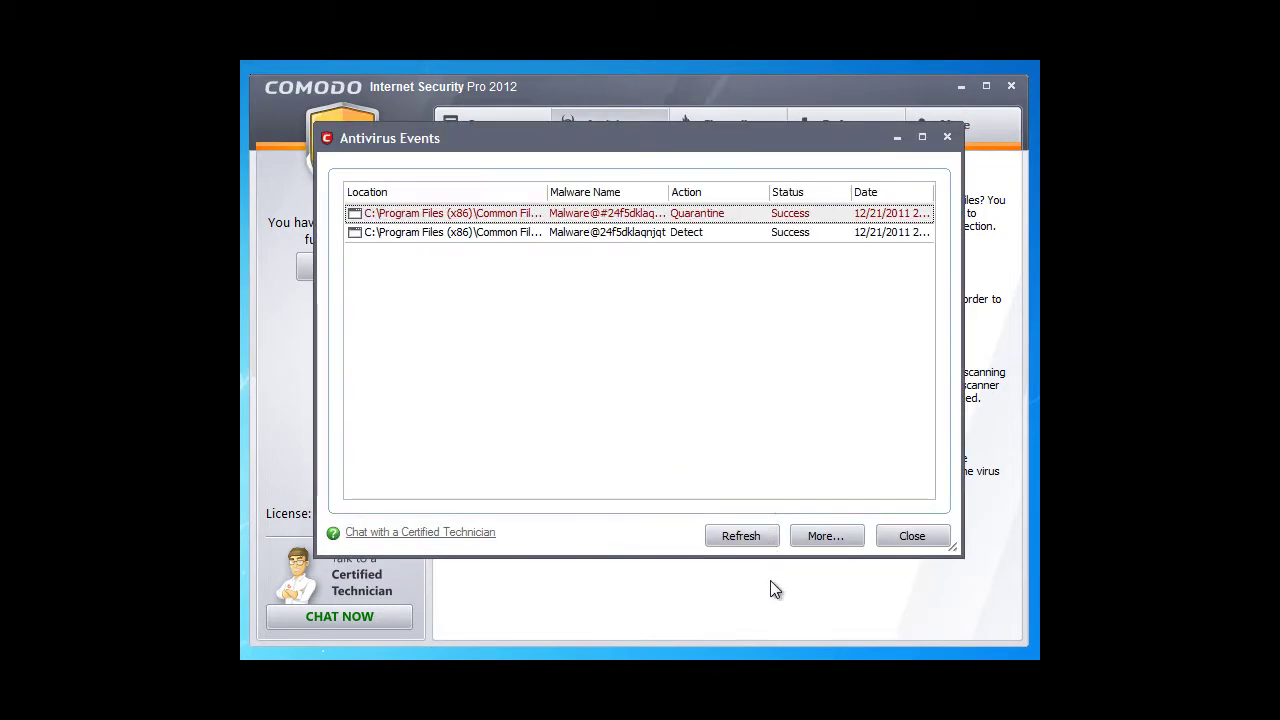
pyautogui.click(914, 537)
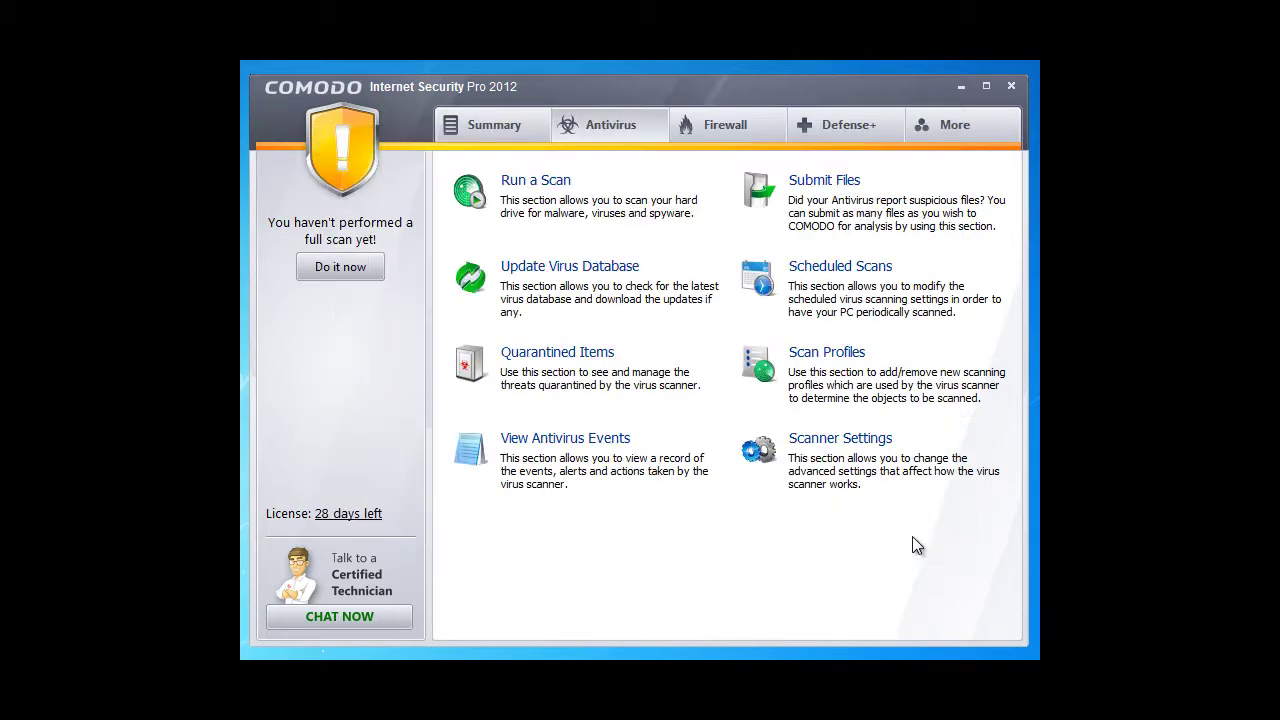
# Review the antivirus scan schedules and scan profiles without changing them.
pyautogui.click(868, 272)
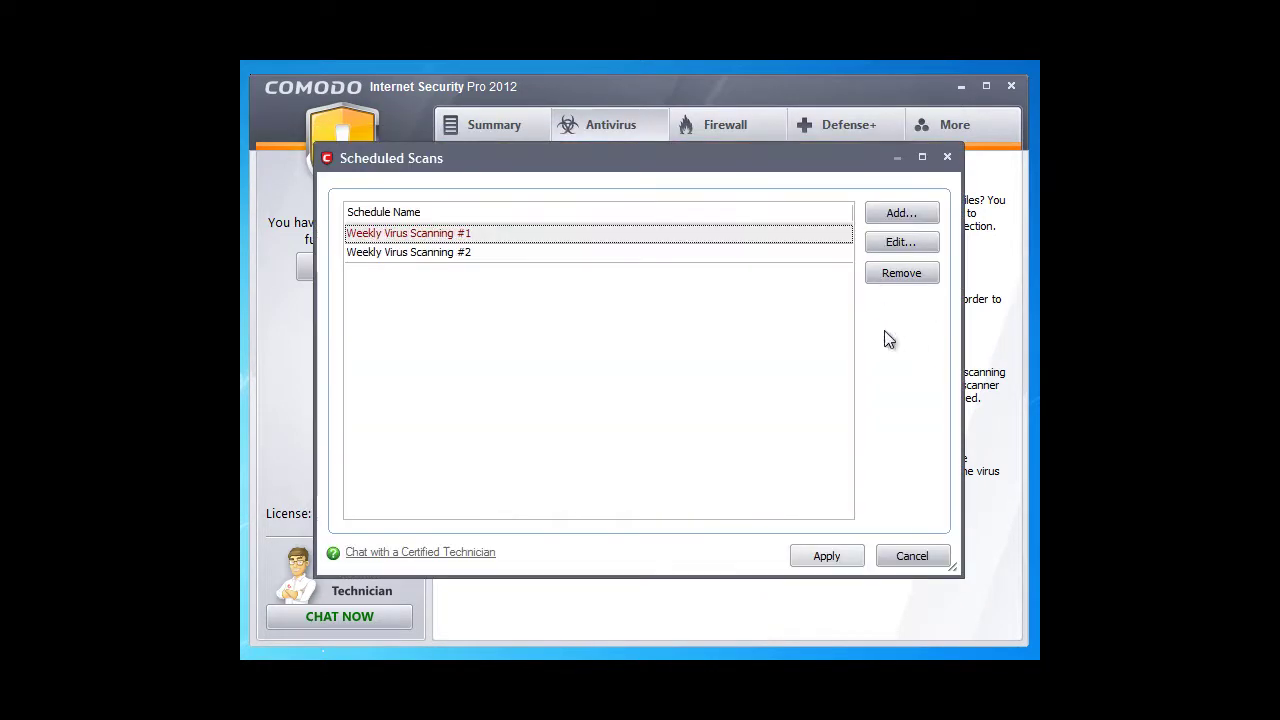
pyautogui.click(912, 557)
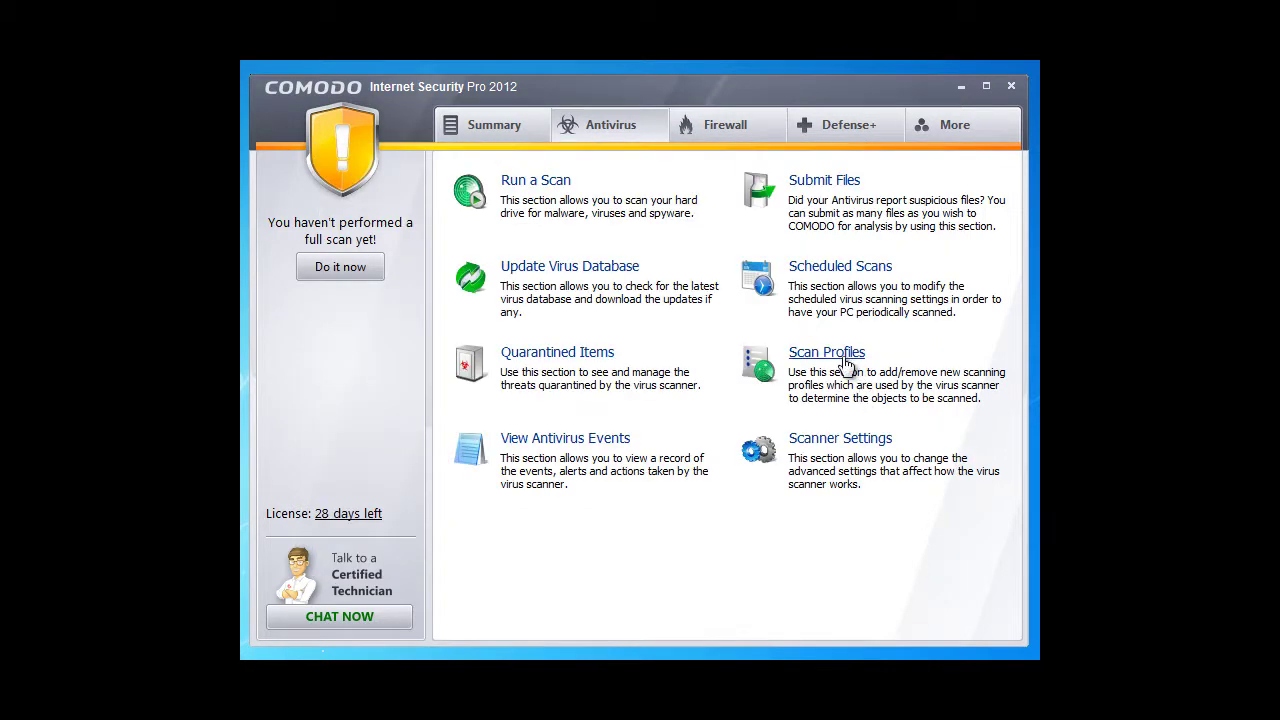
pyautogui.click(845, 358)
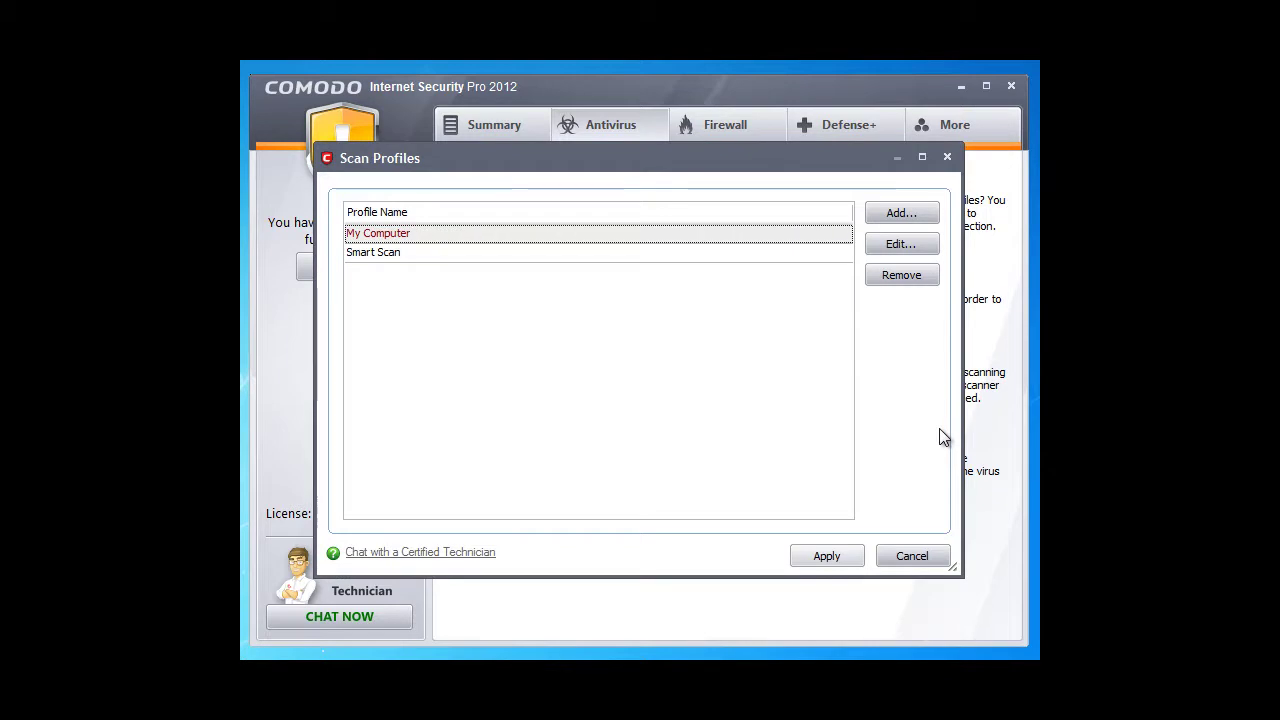
pyautogui.click(945, 164)
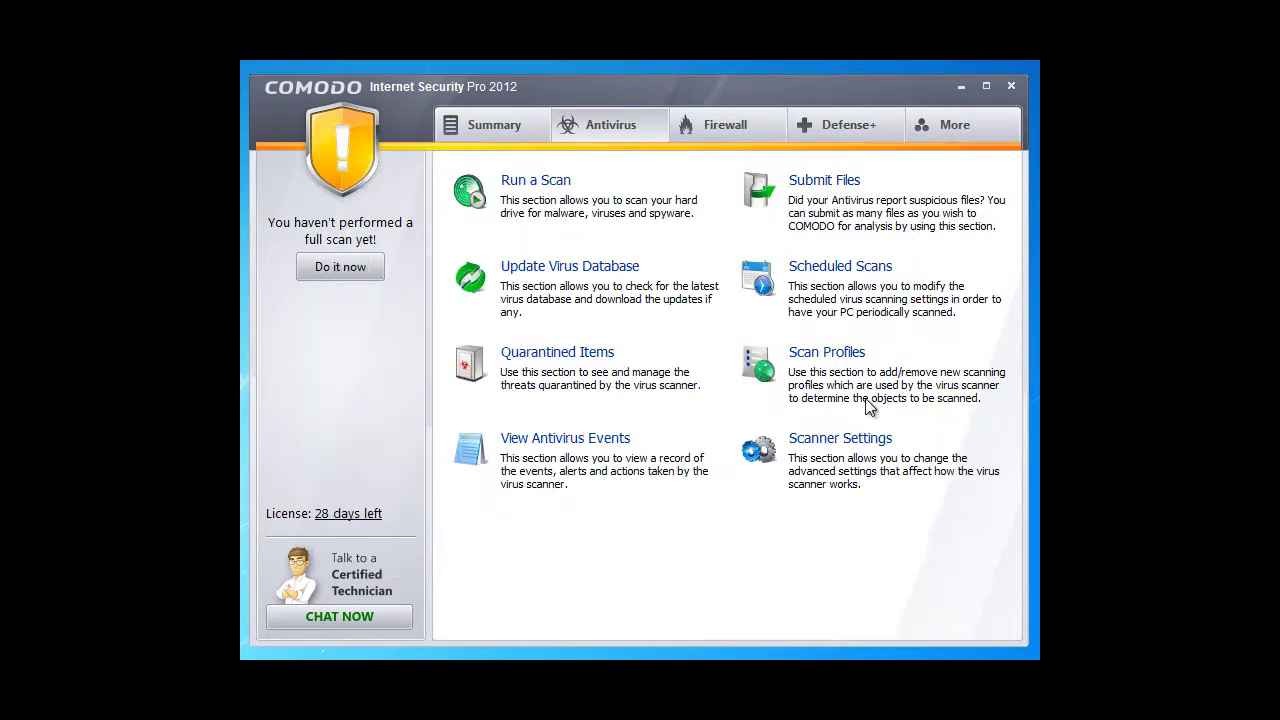
# Enable scanning memory on start in the real-time scanner settings and save the change.
pyautogui.click(843, 440)
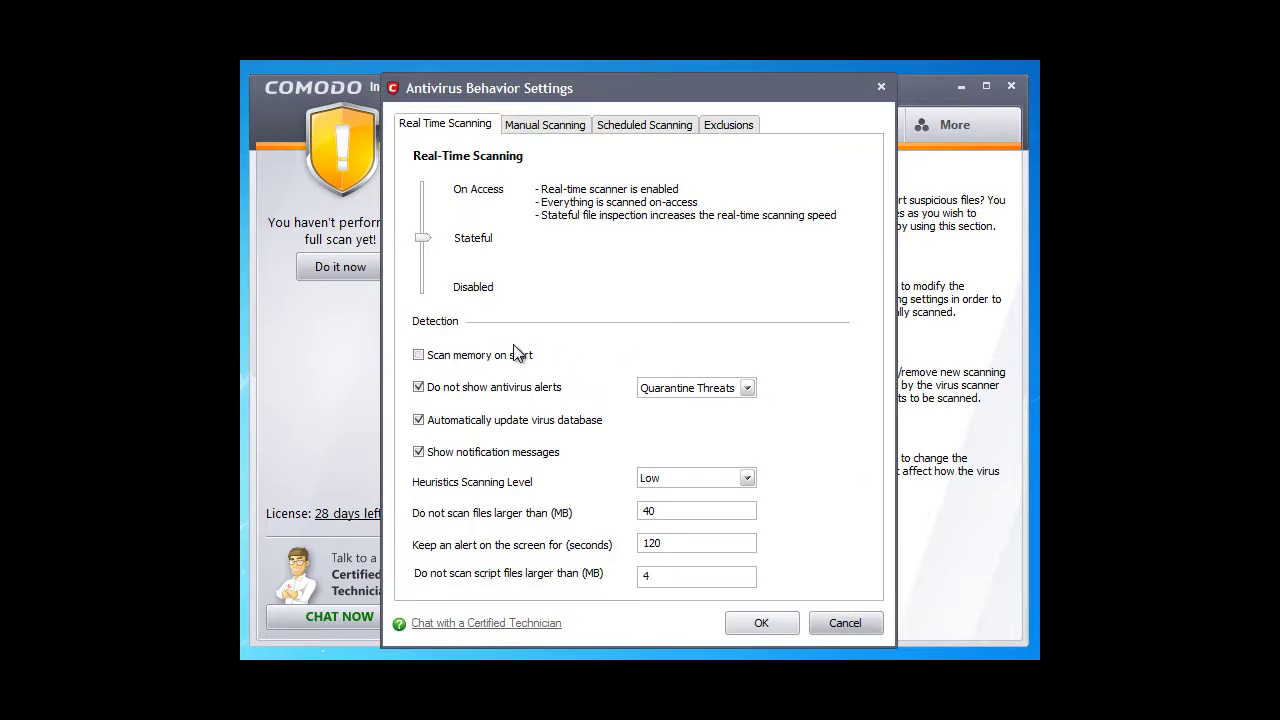
pyautogui.click(424, 356)
pyautogui.click(760, 623)
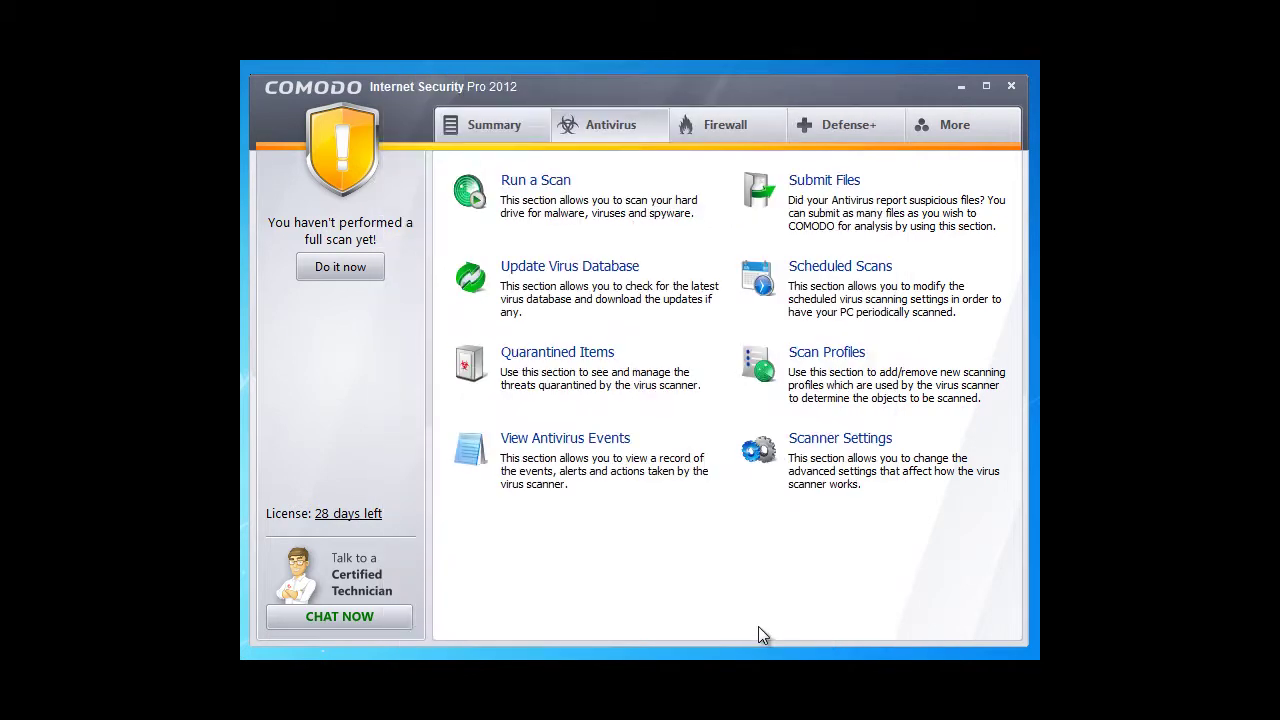
# Review the record of firewall events.
pyautogui.click(710, 133)
pyautogui.click(563, 183)
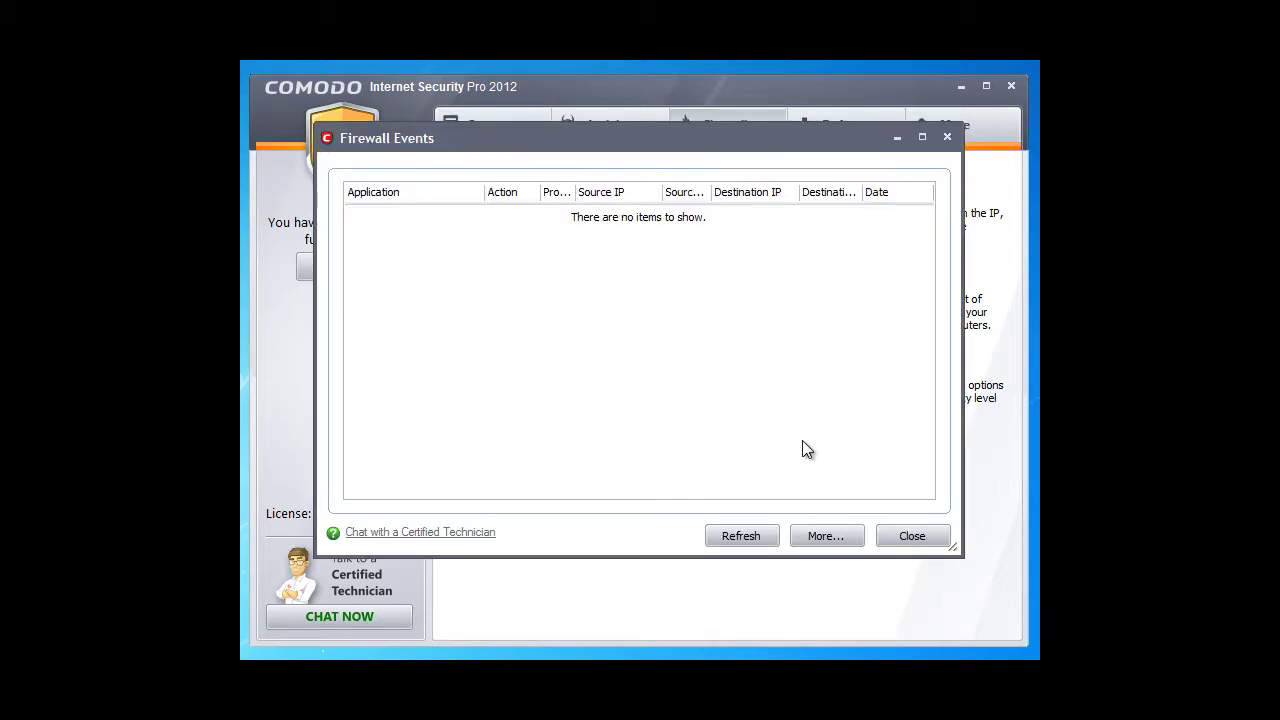
pyautogui.click(903, 538)
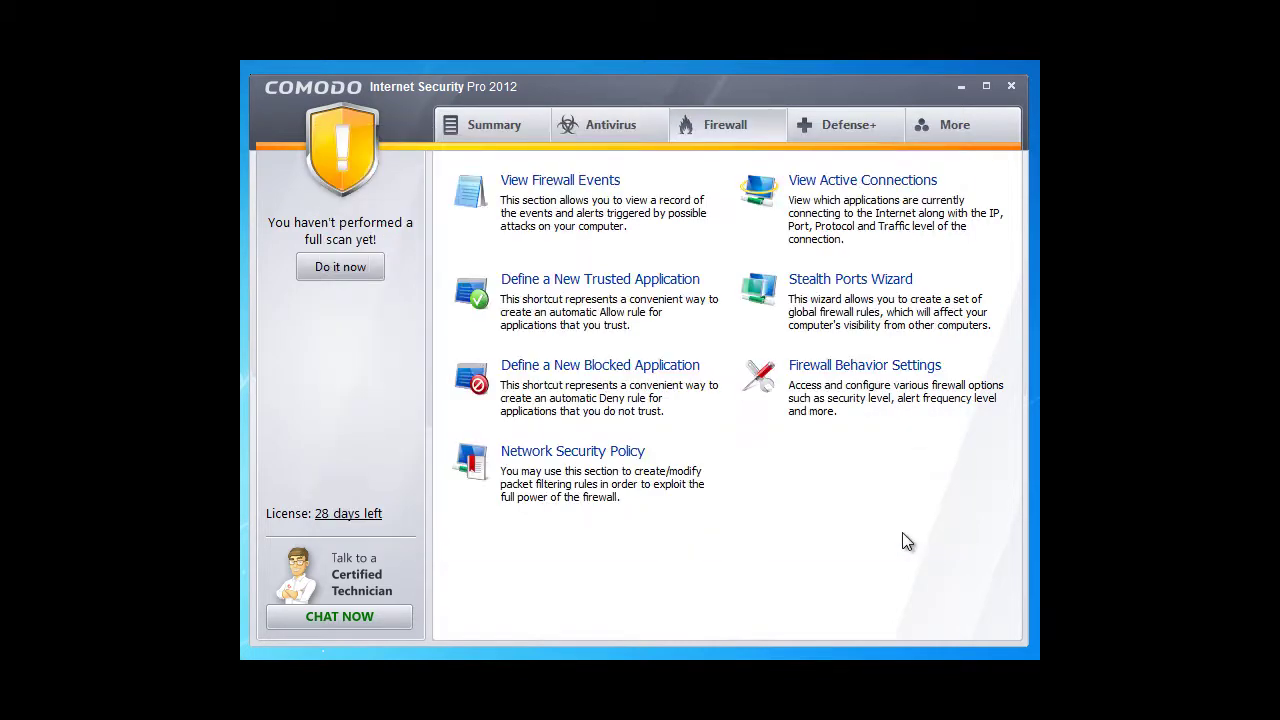
# View the firewall forms for defining a new trusted and a new blocked application, including the program selection options, without defining either.
pyautogui.click(672, 286)
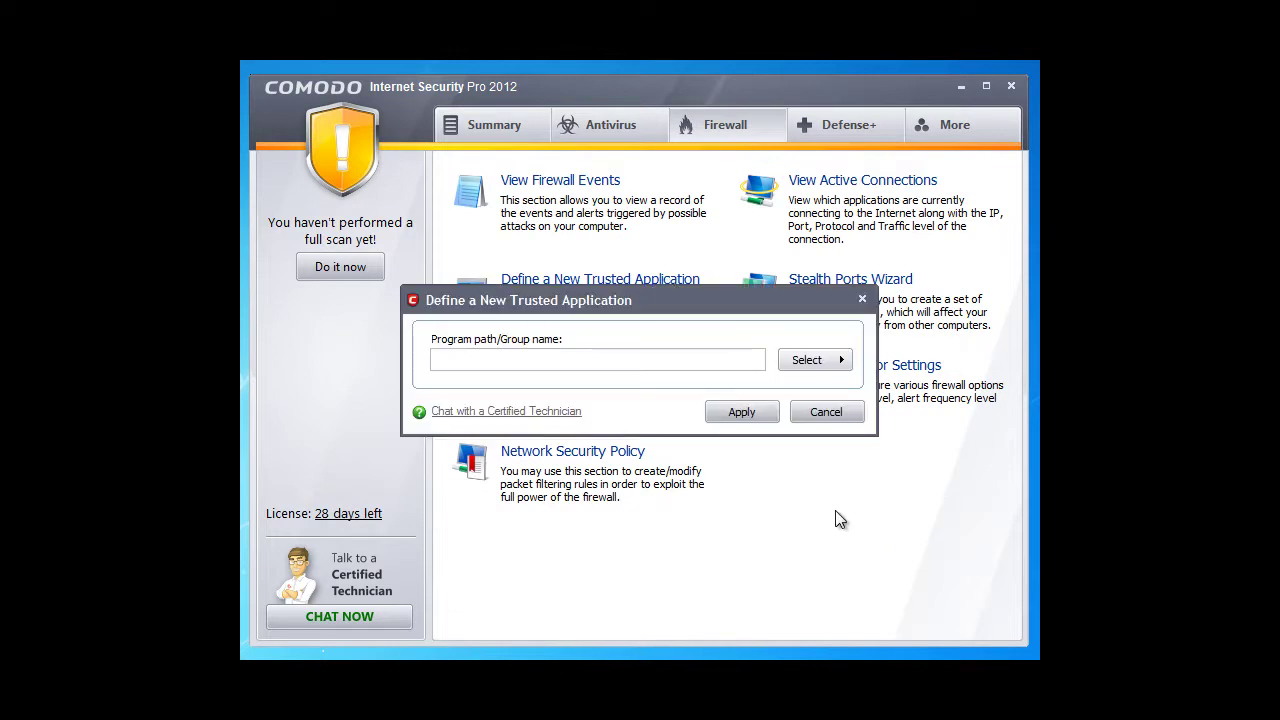
pyautogui.click(830, 362)
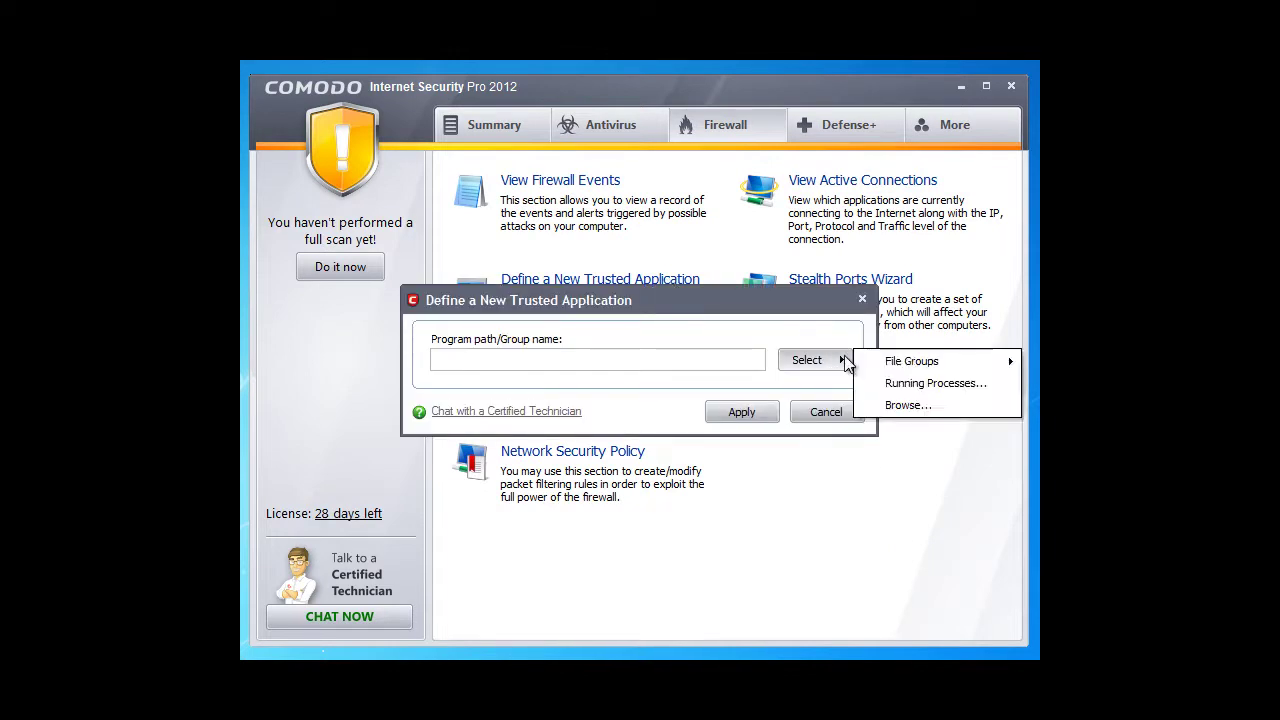
pyautogui.click(864, 296)
pyautogui.click(864, 298)
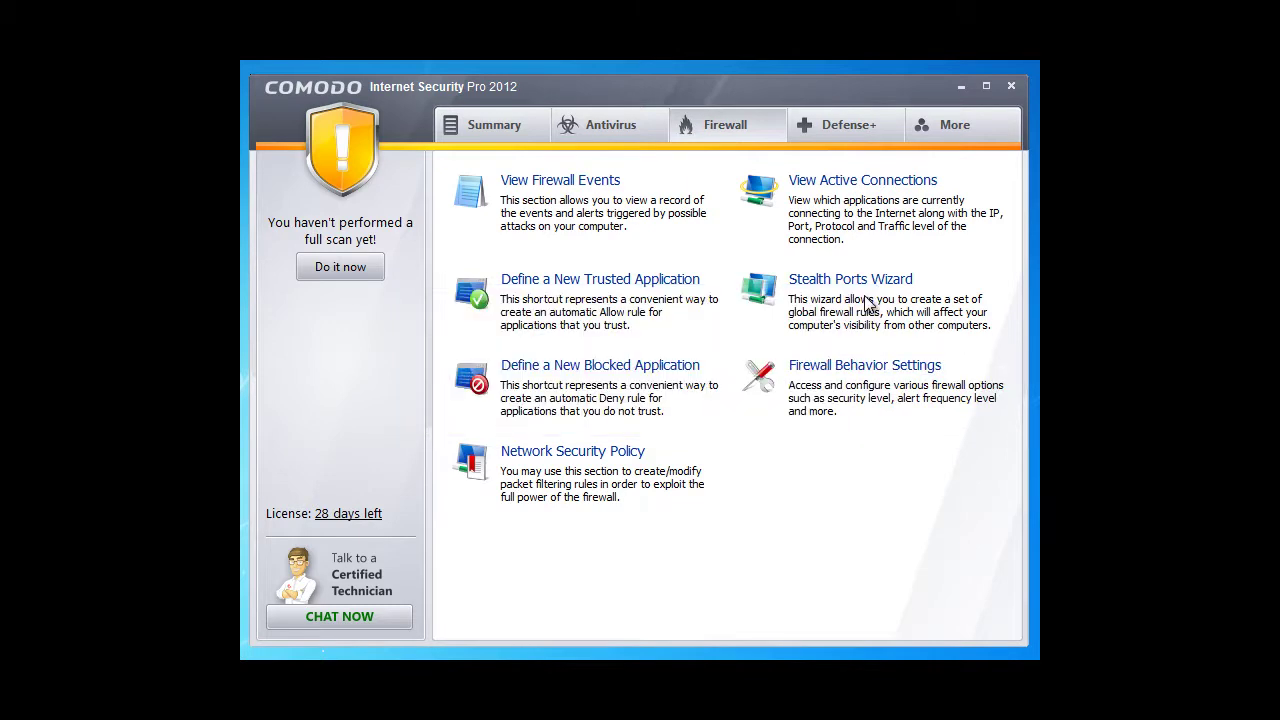
pyautogui.click(684, 366)
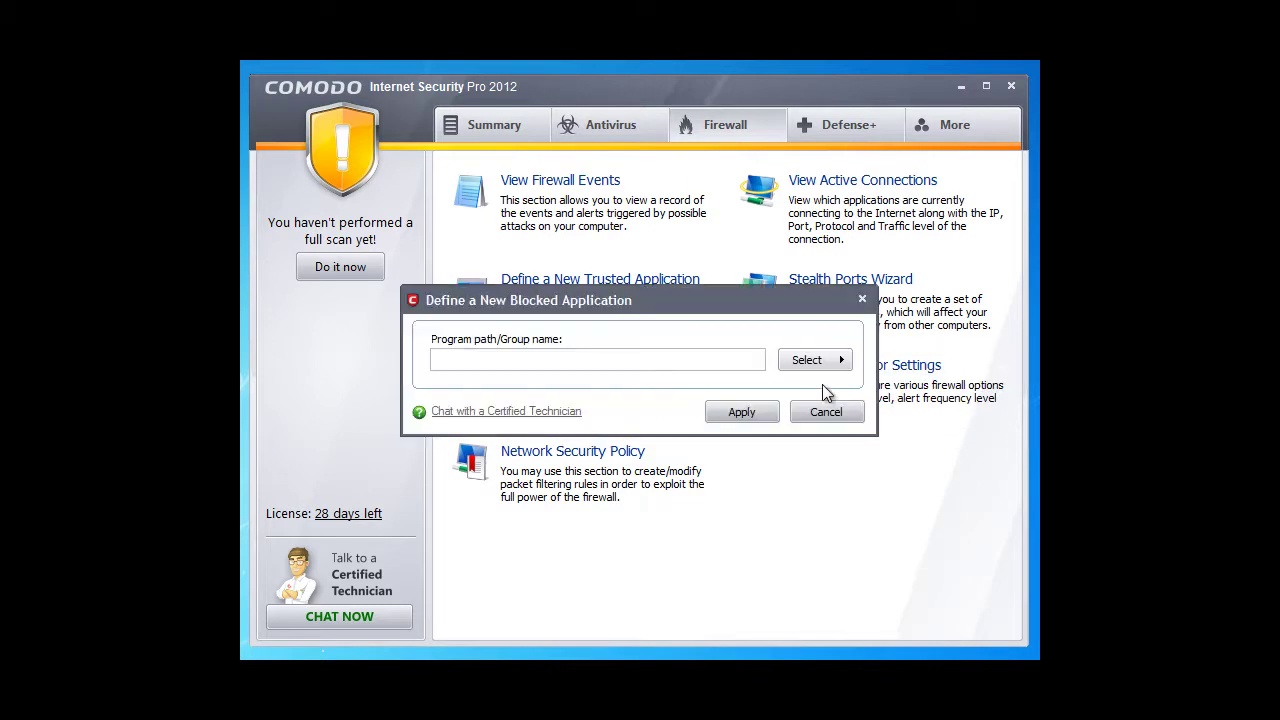
pyautogui.click(827, 415)
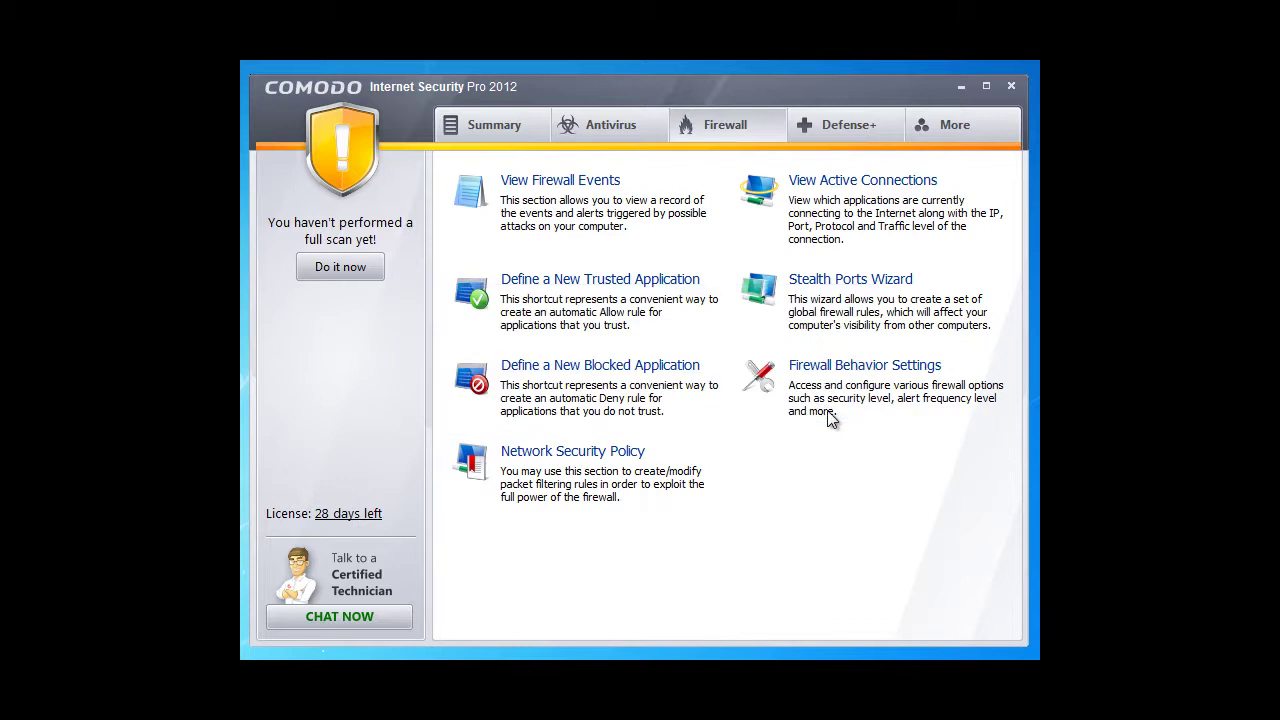
# Examine the network security policy from application and global rules through predefined policies, network zones, blocked zones and port sets, without changing it.
pyautogui.click(614, 452)
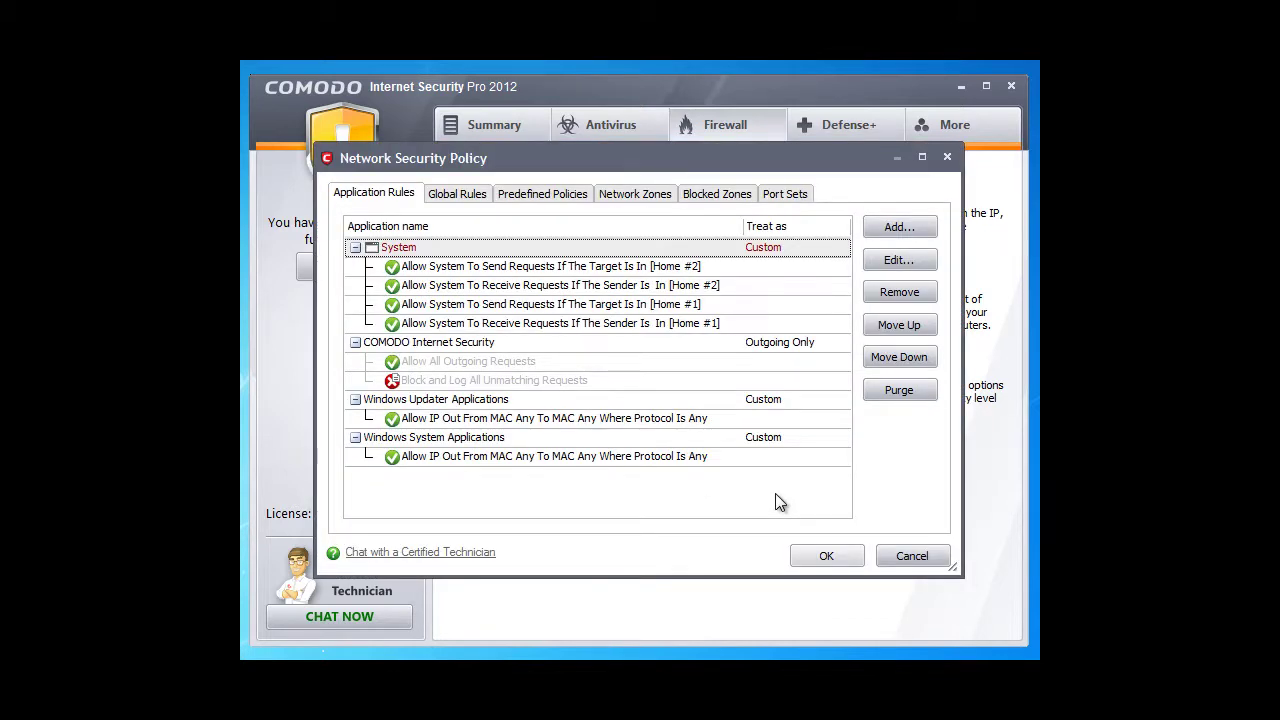
pyautogui.click(475, 204)
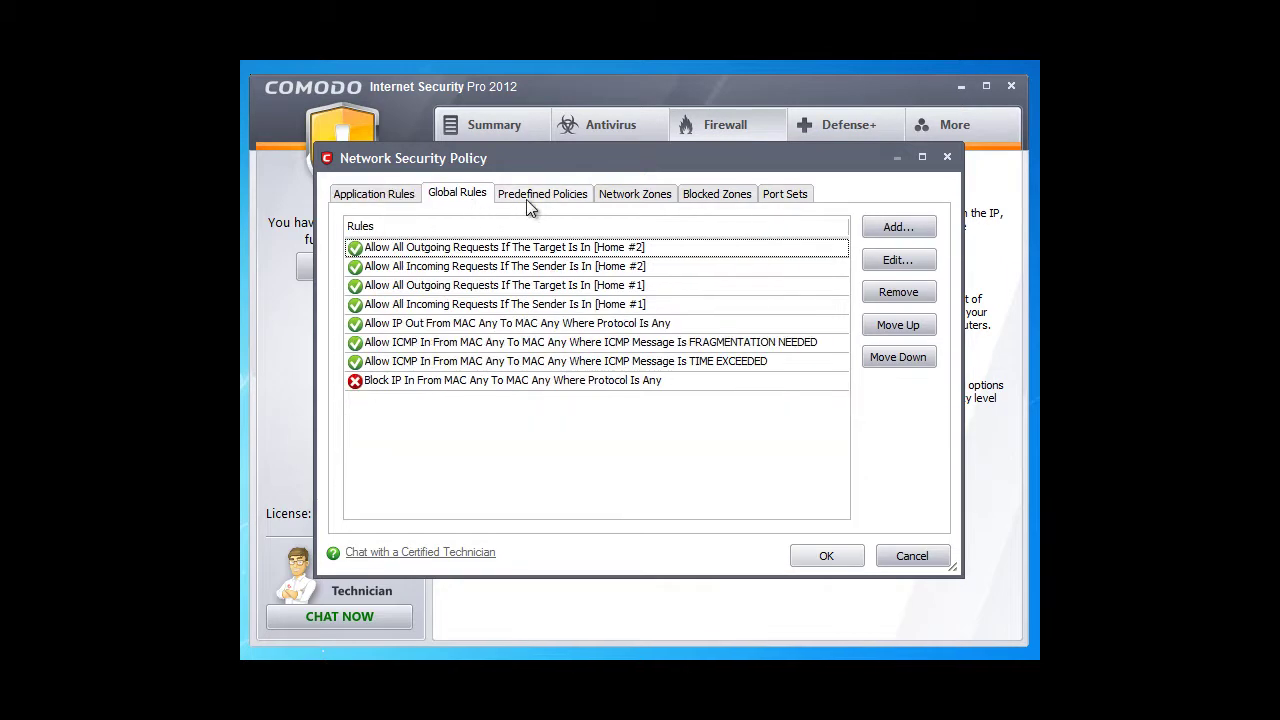
pyautogui.click(542, 198)
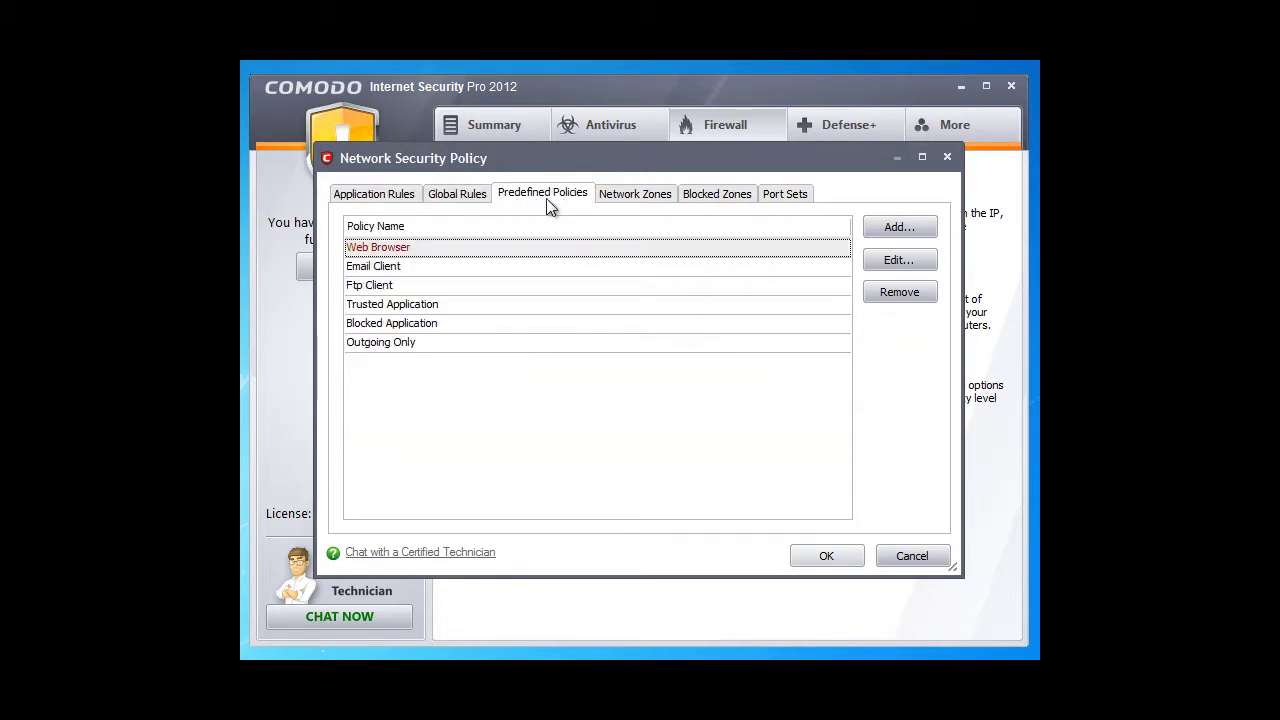
pyautogui.click(640, 196)
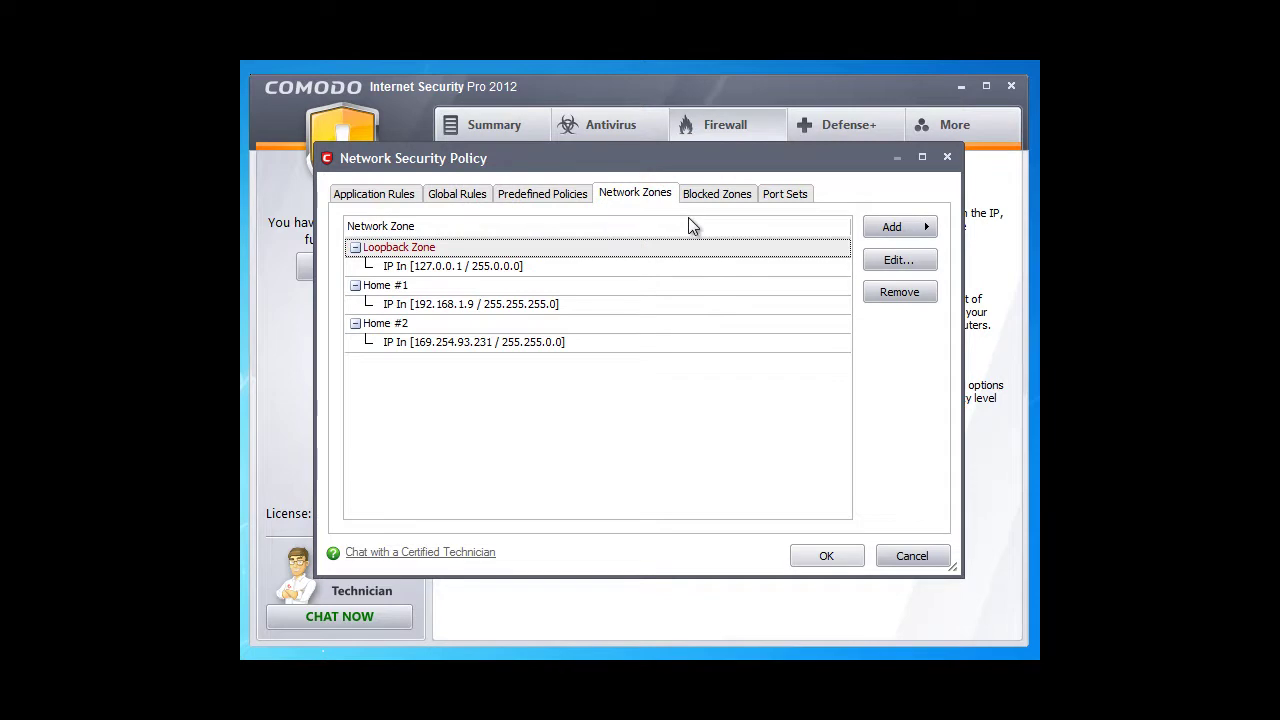
pyautogui.click(719, 196)
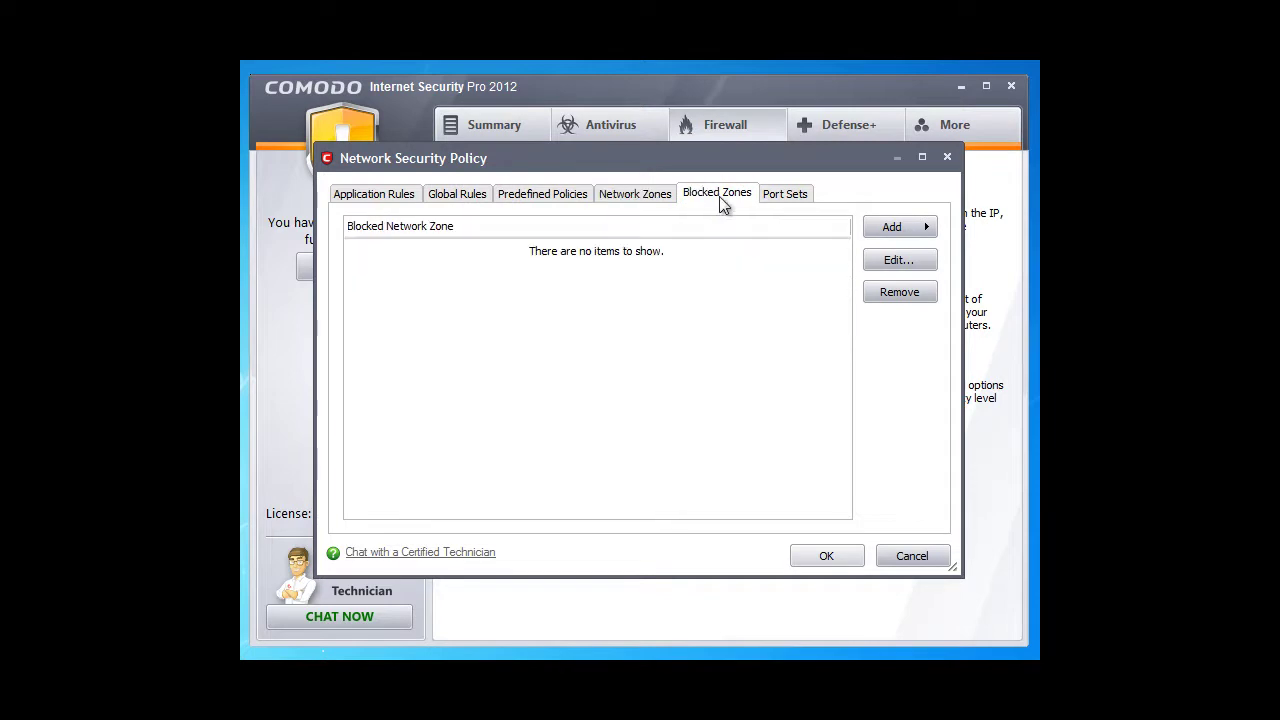
pyautogui.click(777, 196)
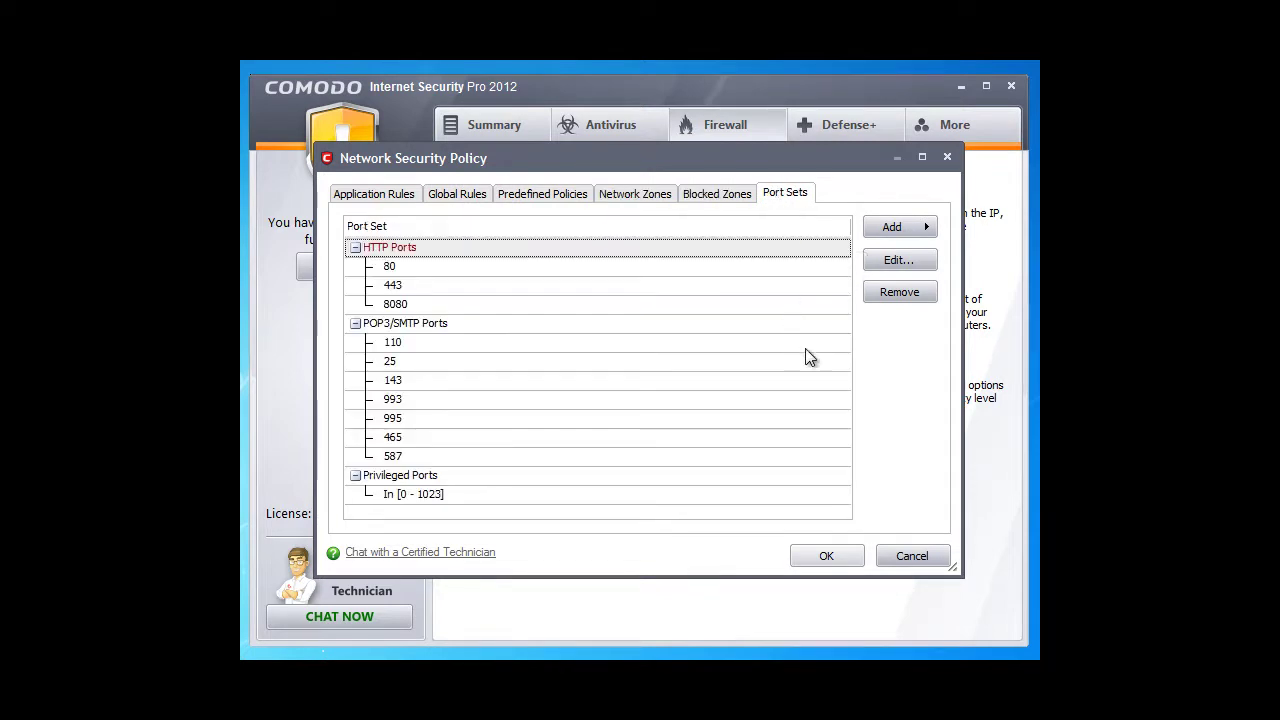
pyautogui.click(920, 554)
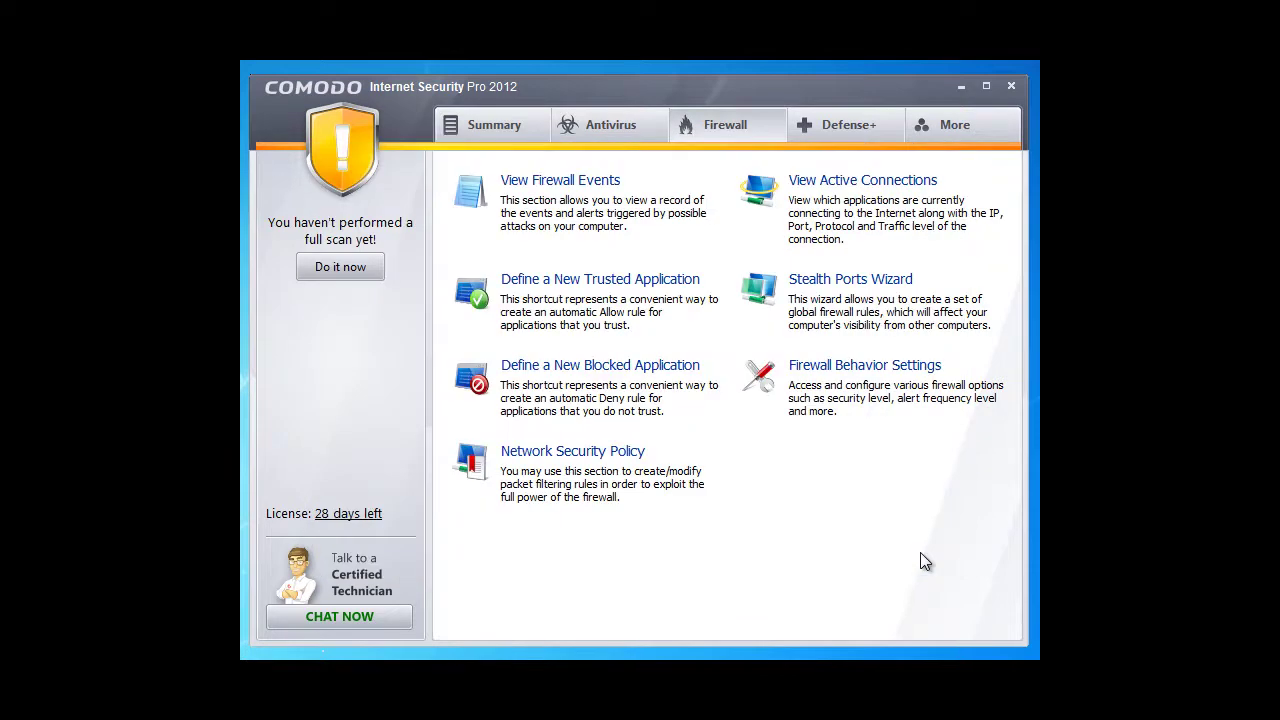
# Review the active network connections and the Stealth Ports Wizard options without choosing one.
pyautogui.click(893, 181)
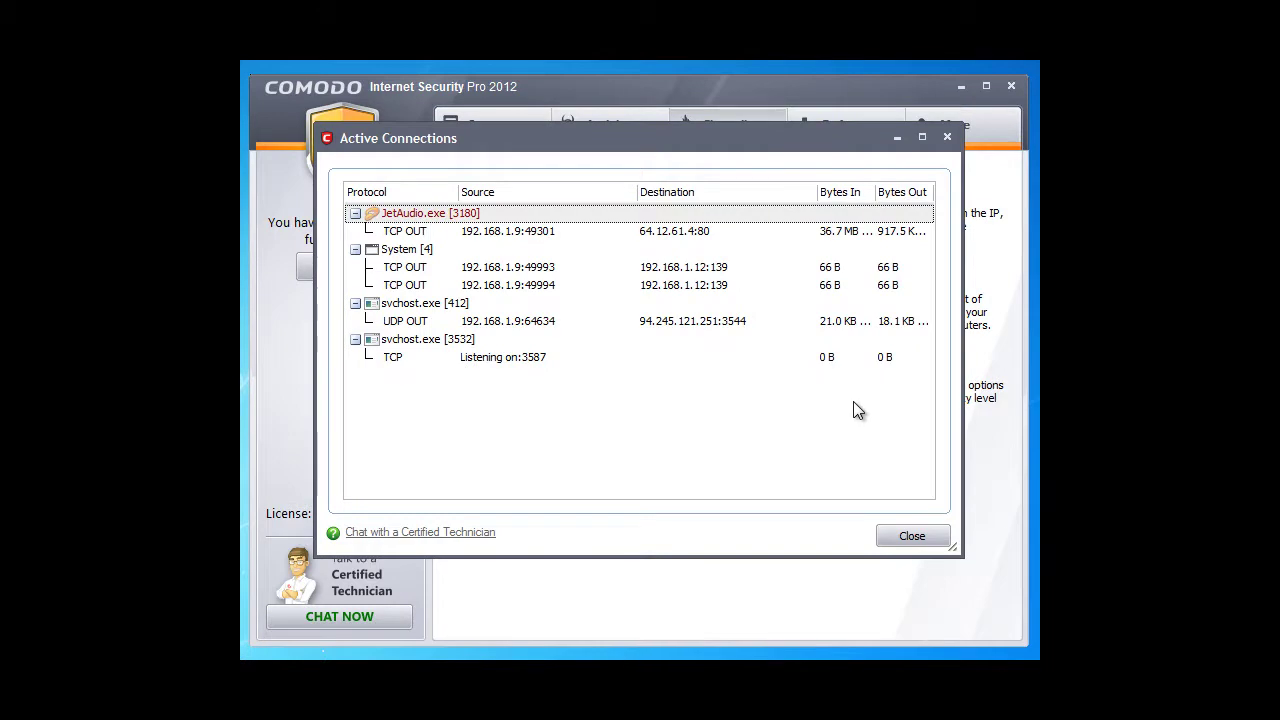
pyautogui.click(922, 535)
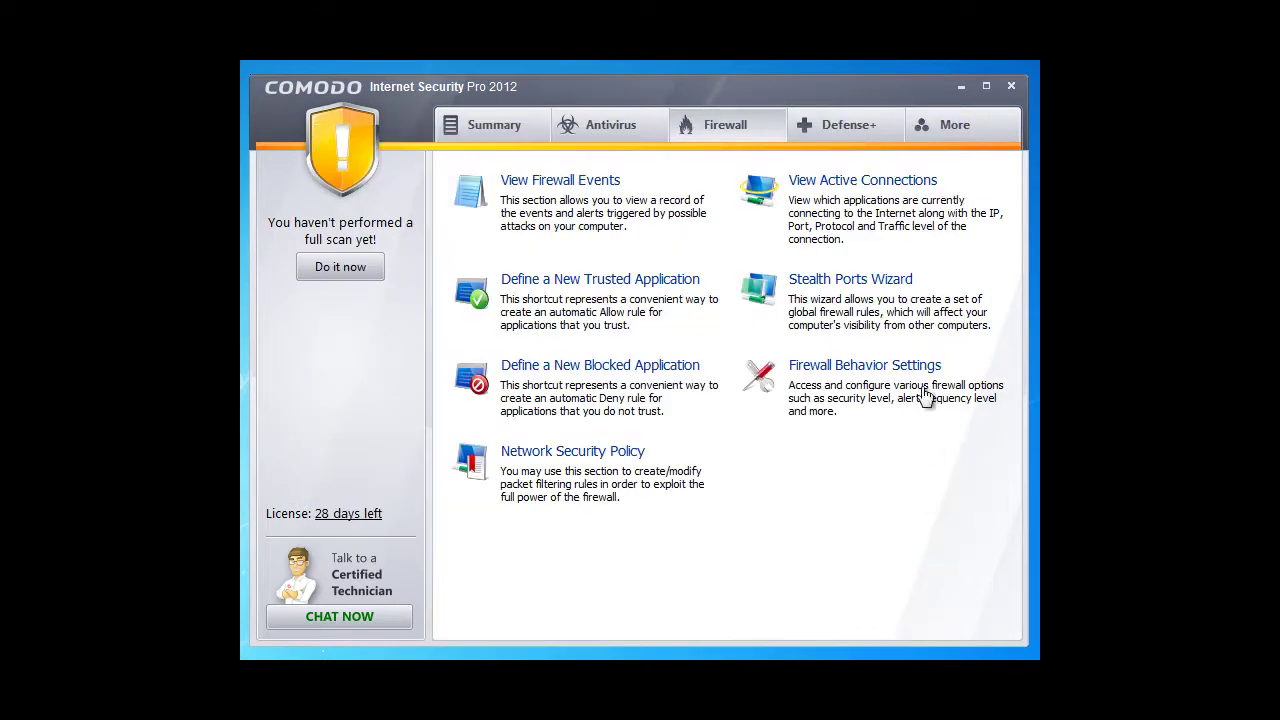
pyautogui.click(877, 288)
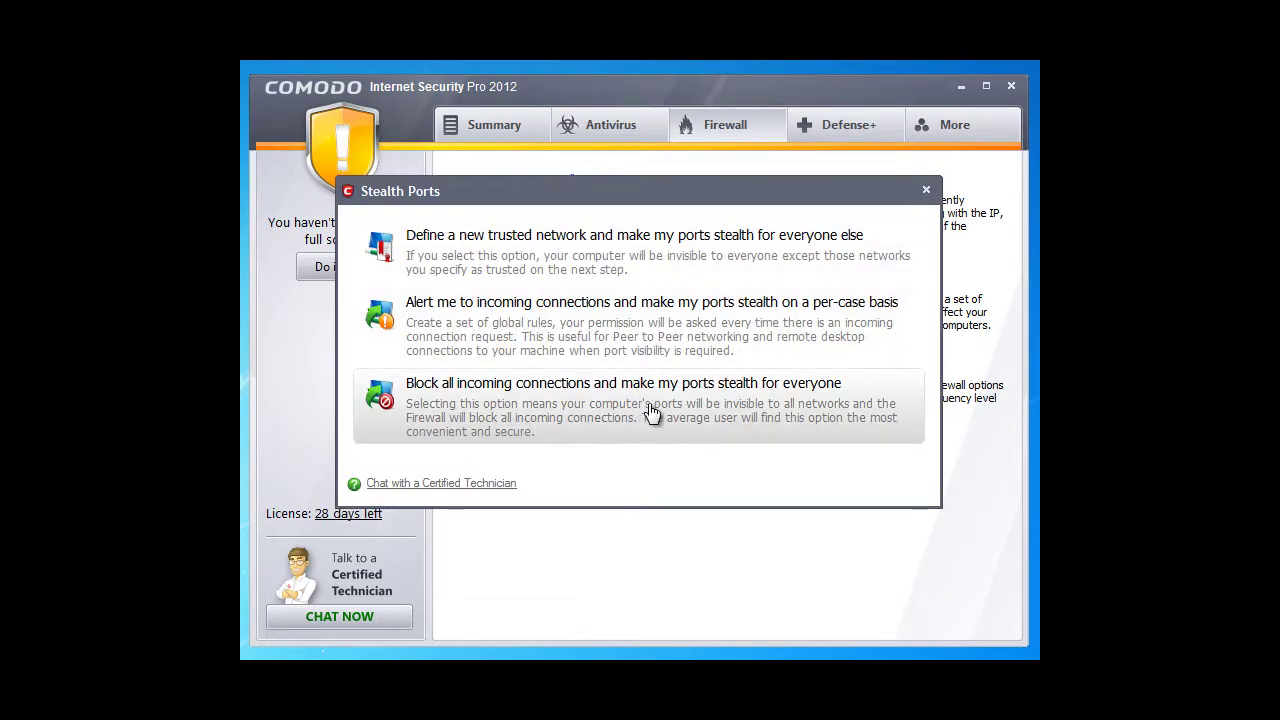
pyautogui.click(925, 190)
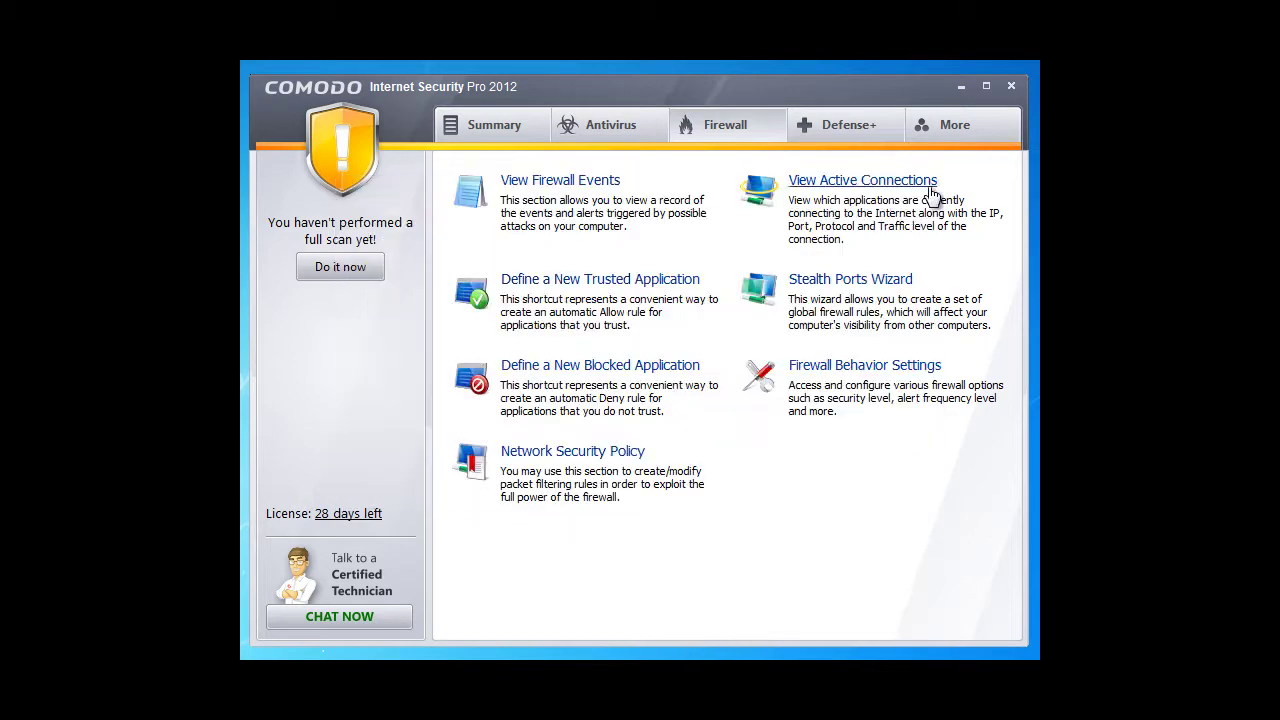
# Review the general, alert and advanced firewall behavior settings without changing them.
pyautogui.click(845, 367)
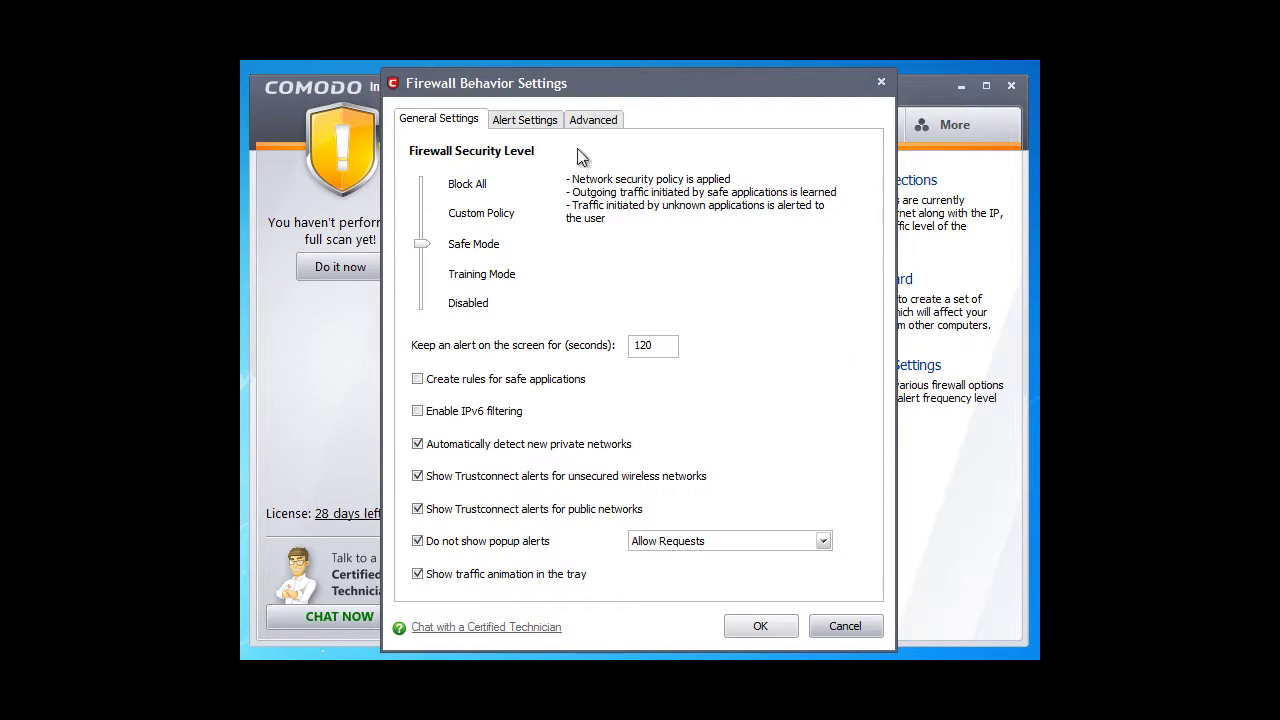
pyautogui.click(527, 121)
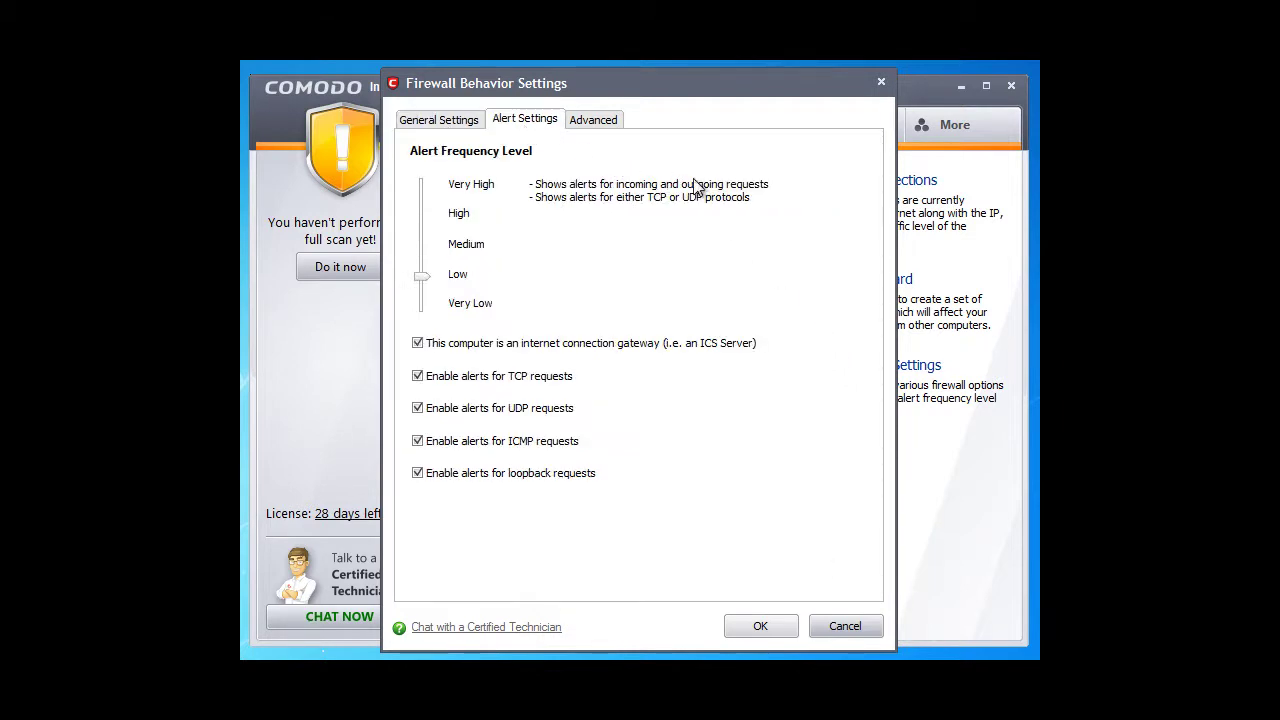
pyautogui.click(604, 122)
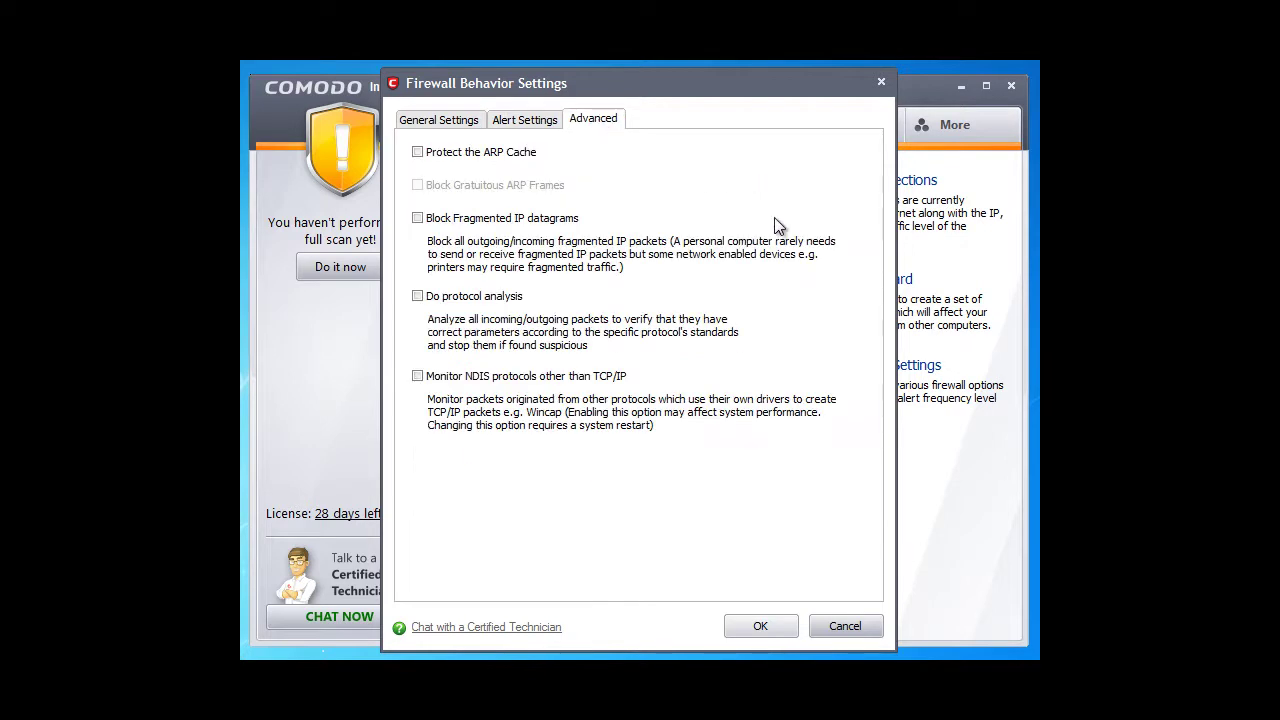
pyautogui.click(846, 625)
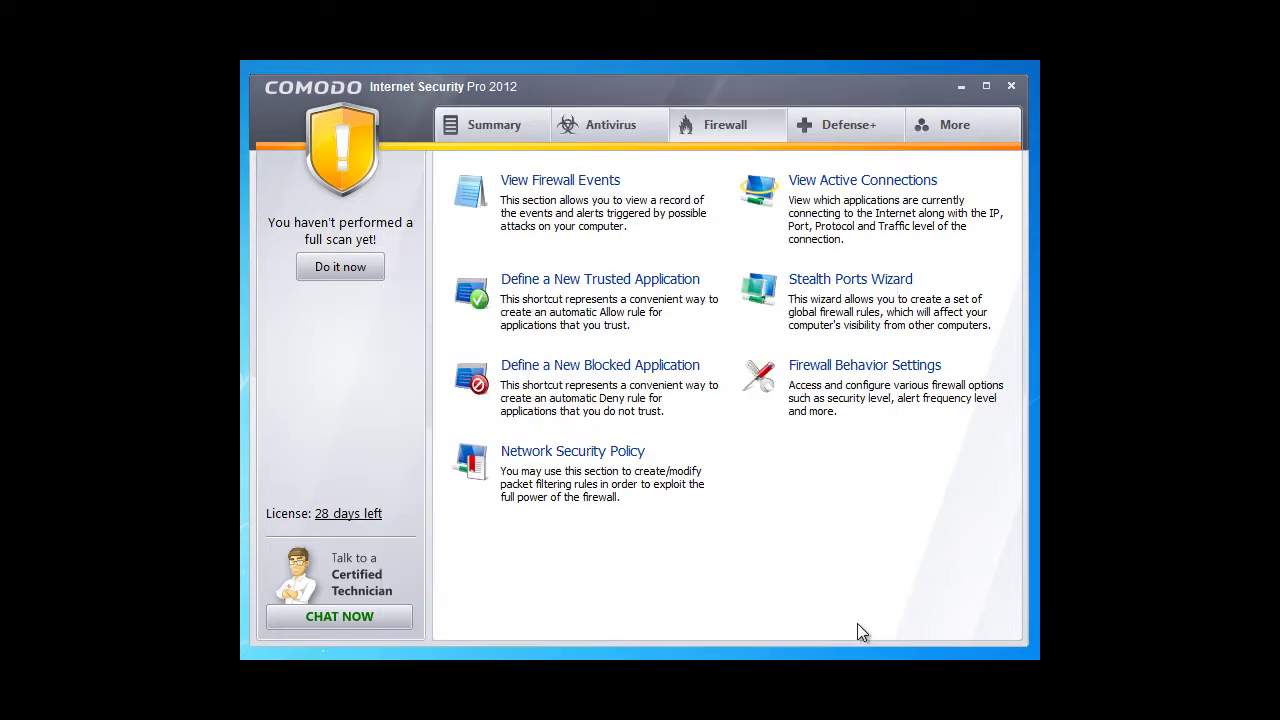
# Review the record of Defense+ events down to the oldest entries.
pyautogui.click(830, 129)
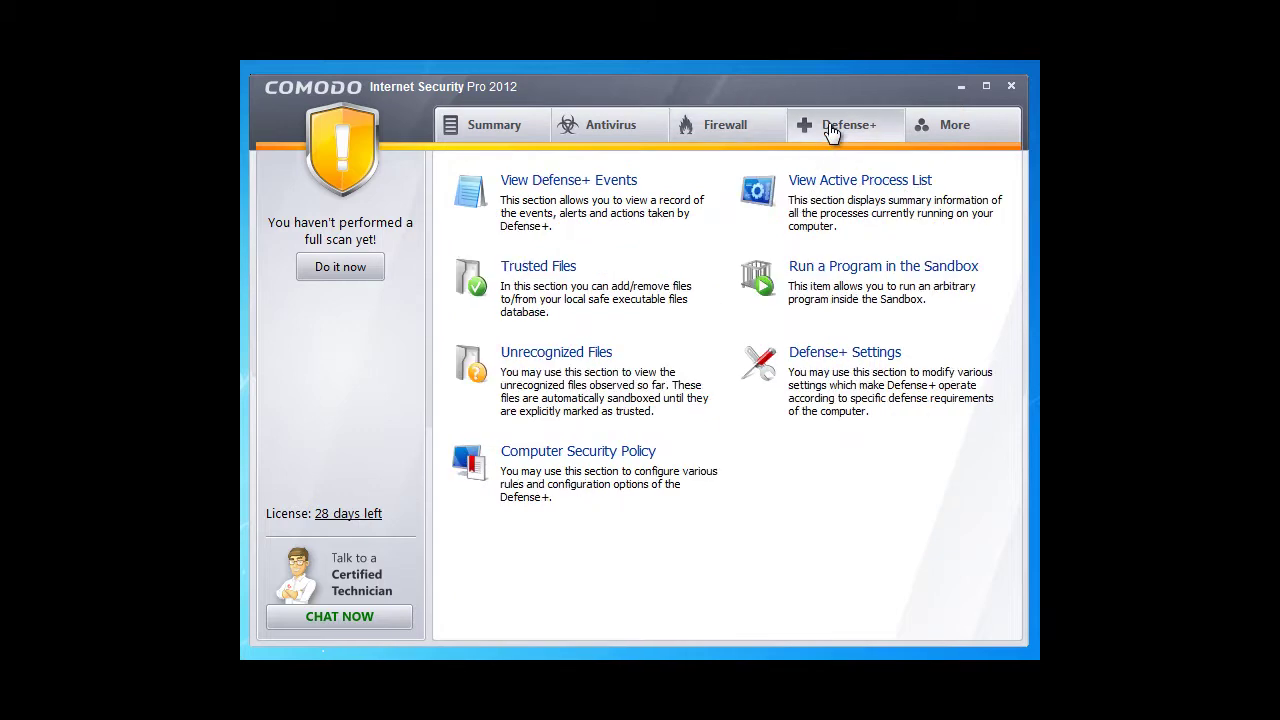
pyautogui.click(570, 190)
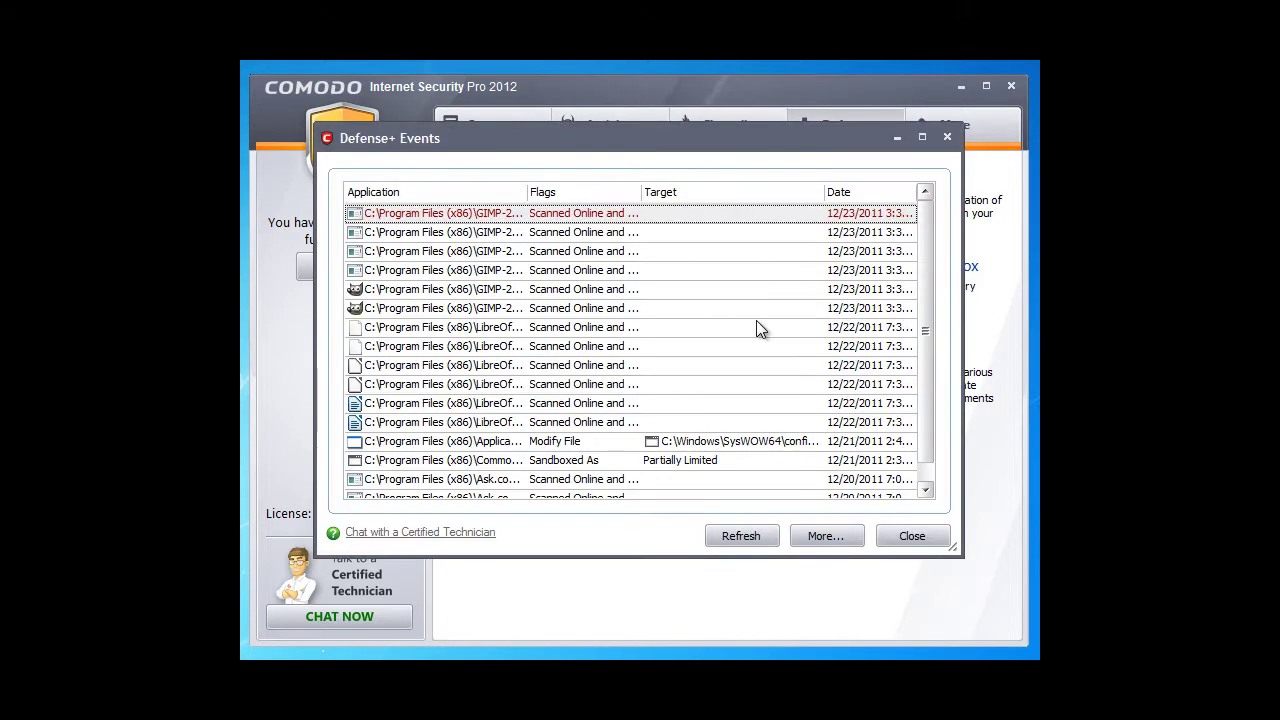
pyautogui.moveTo(926, 285); pyautogui.dragTo(927, 343)
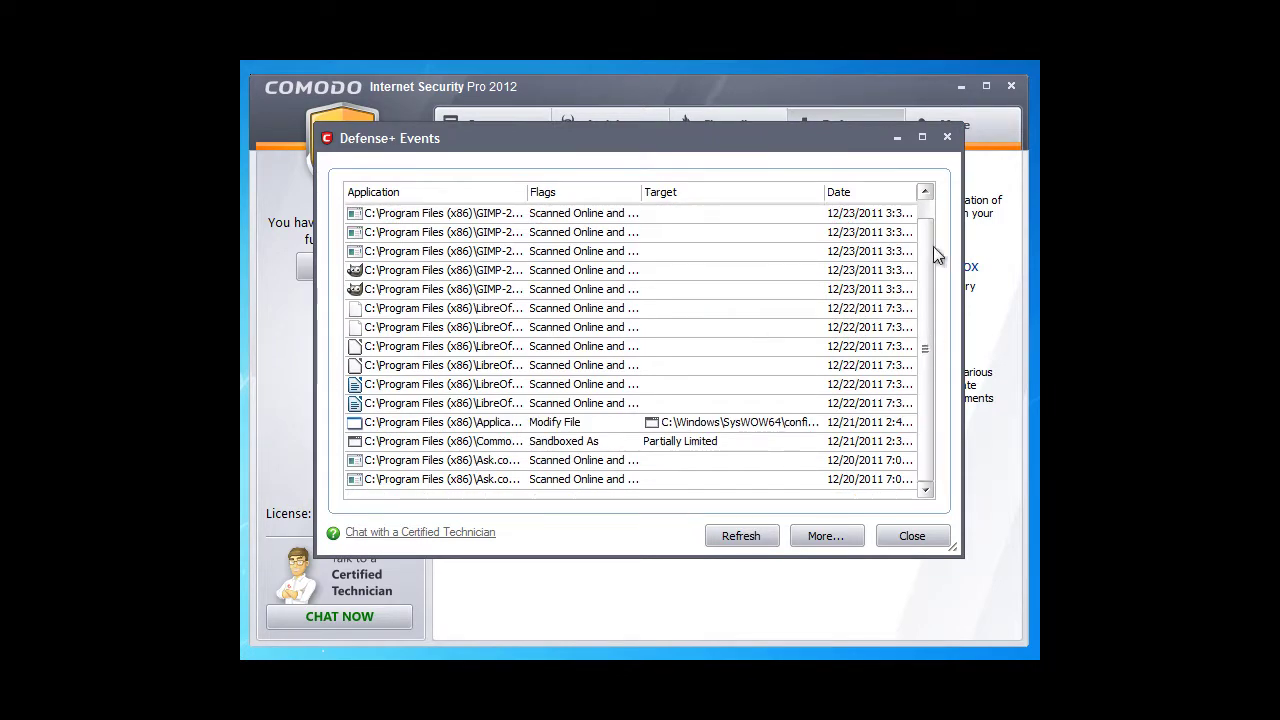
pyautogui.click(948, 139)
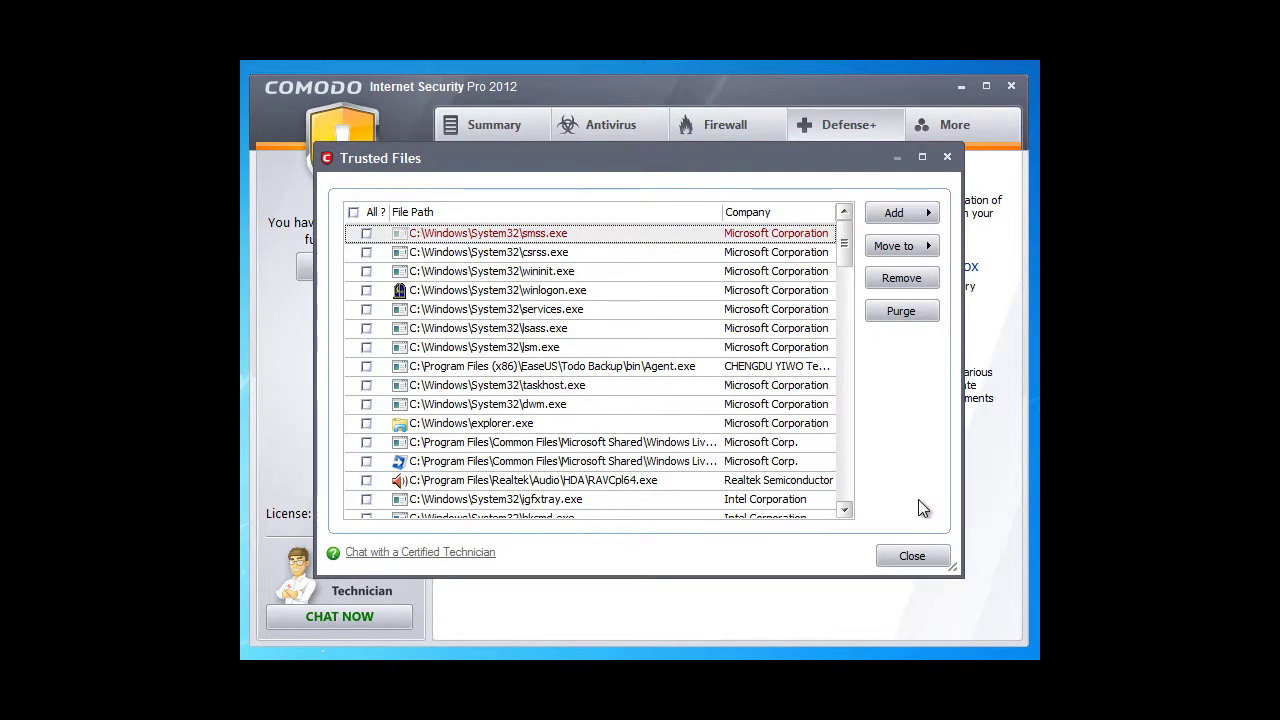
# View the Defense+ lists of trusted files and unrecognized files without modifying them.
pyautogui.click(910, 555)
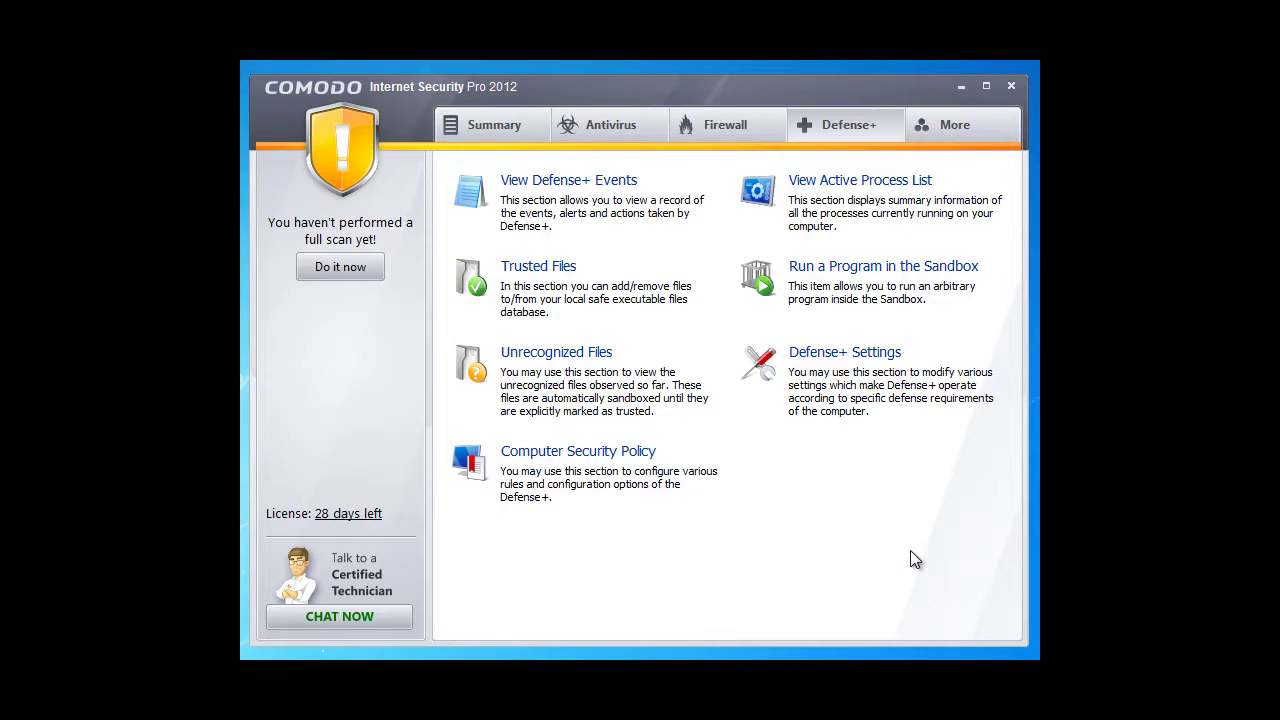
pyautogui.click(565, 358)
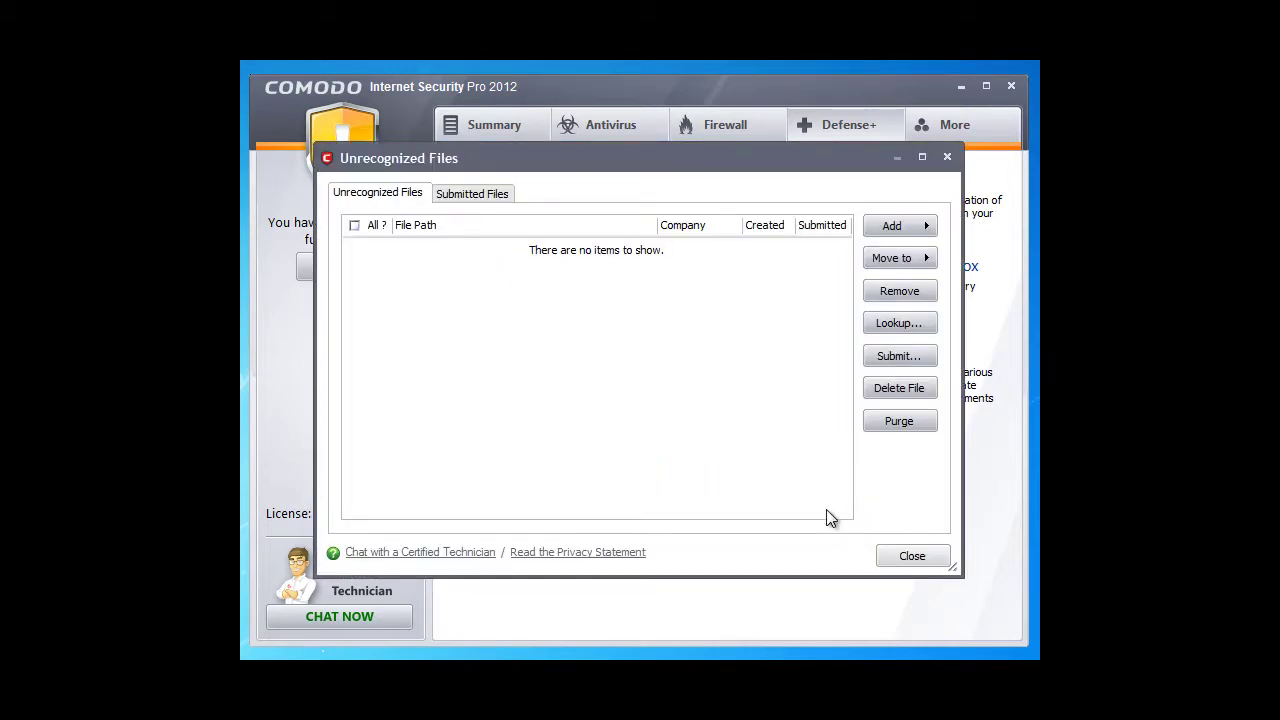
pyautogui.click(945, 160)
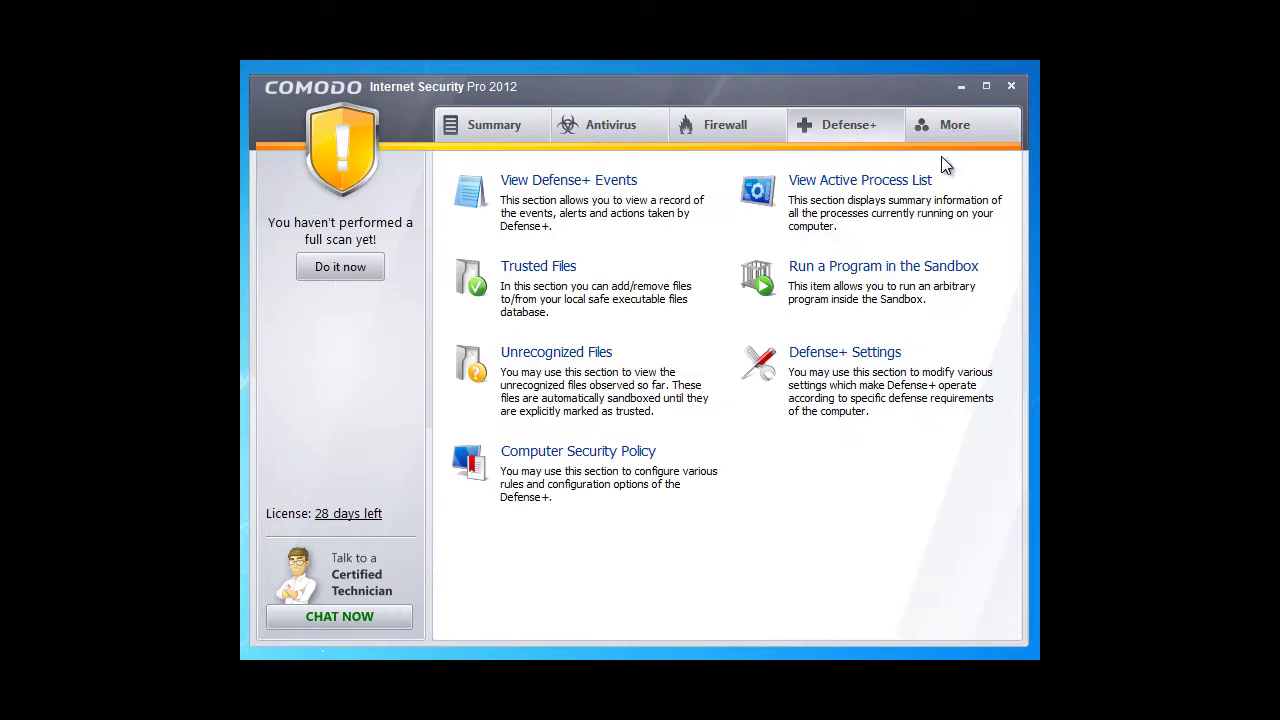
# View the Defense+ rules in the computer security policy, accepting the advanced-user warning and leaving the policy unchanged.
pyautogui.click(604, 455)
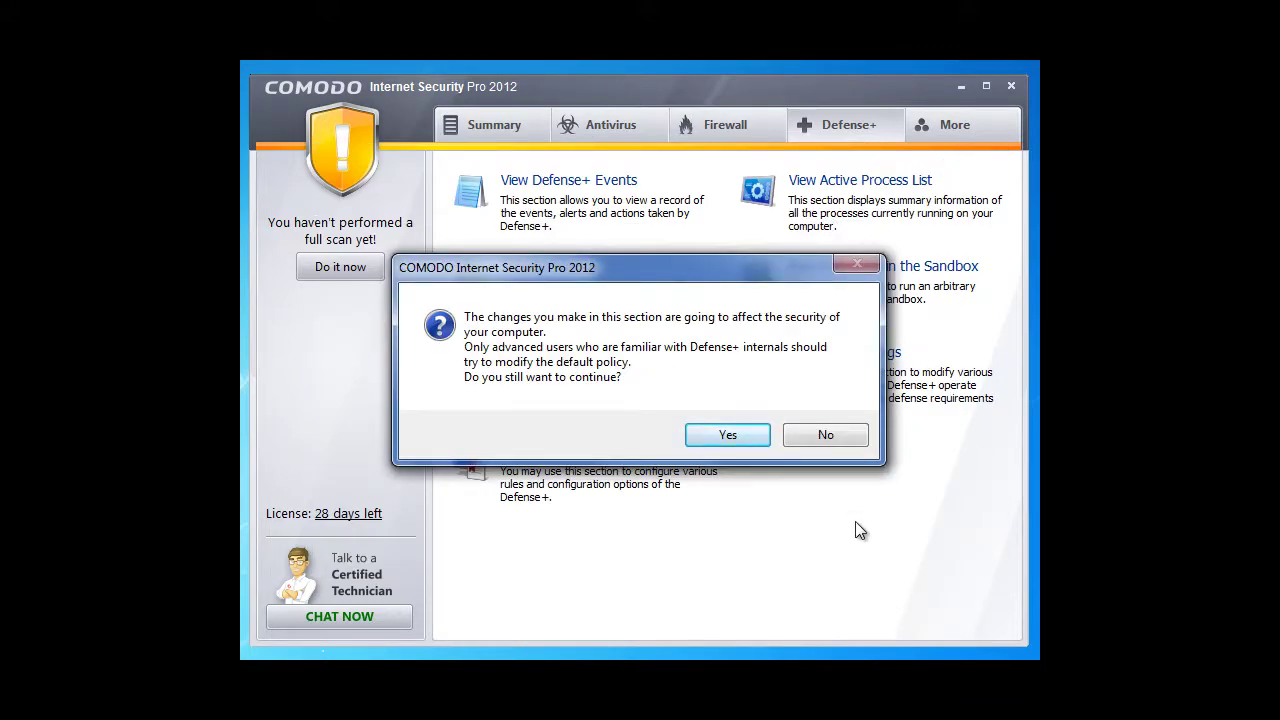
pyautogui.click(730, 436)
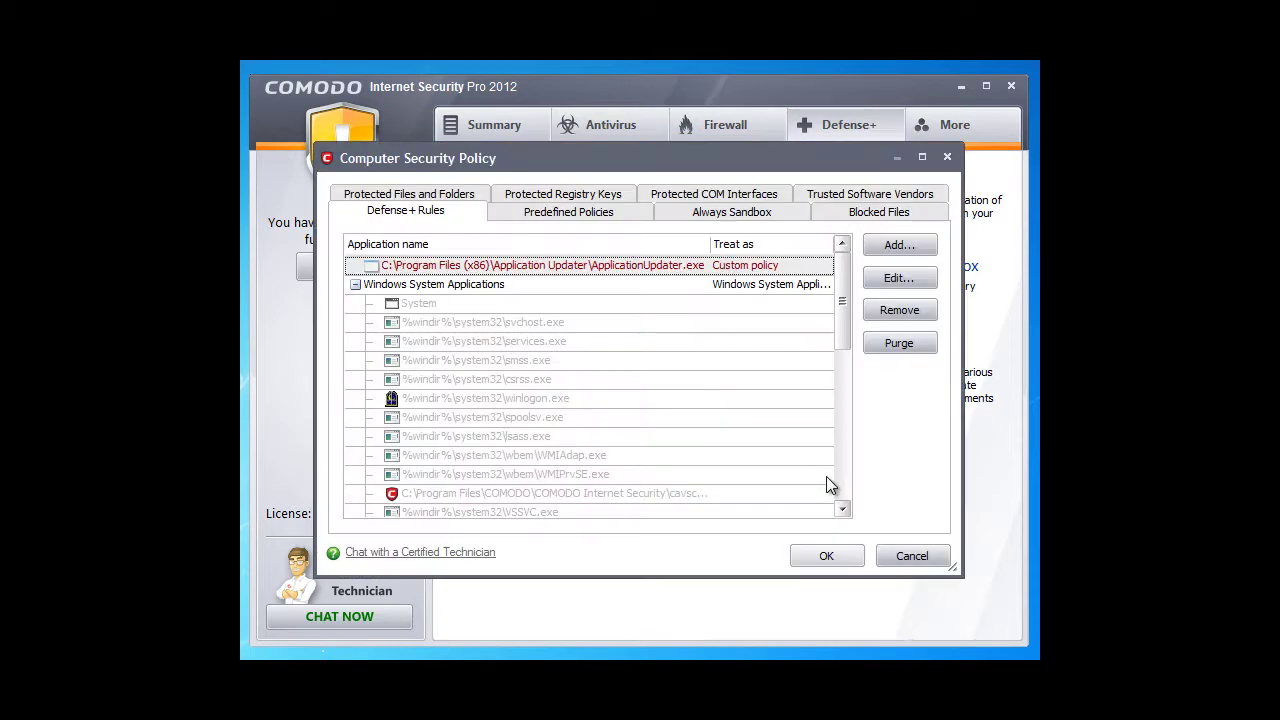
pyautogui.click(913, 560)
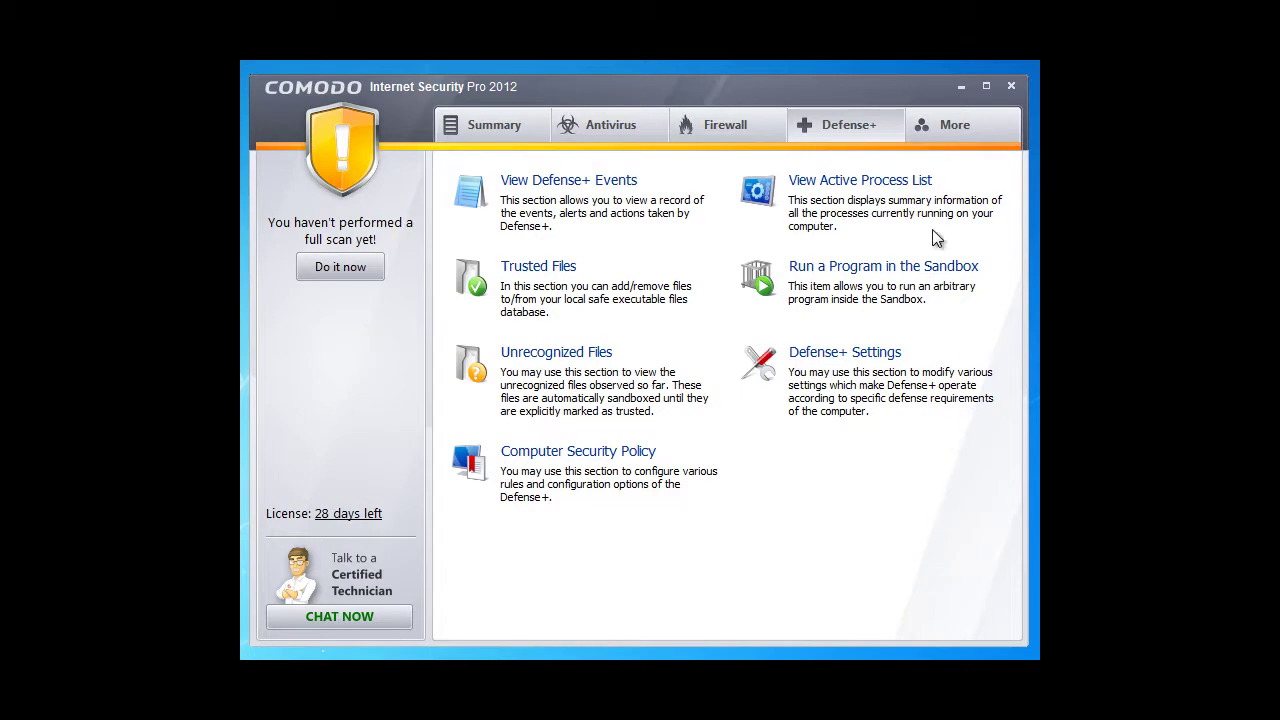
# Review the whole active process list and the form for running a program in the sandbox, without running one.
pyautogui.click(890, 195)
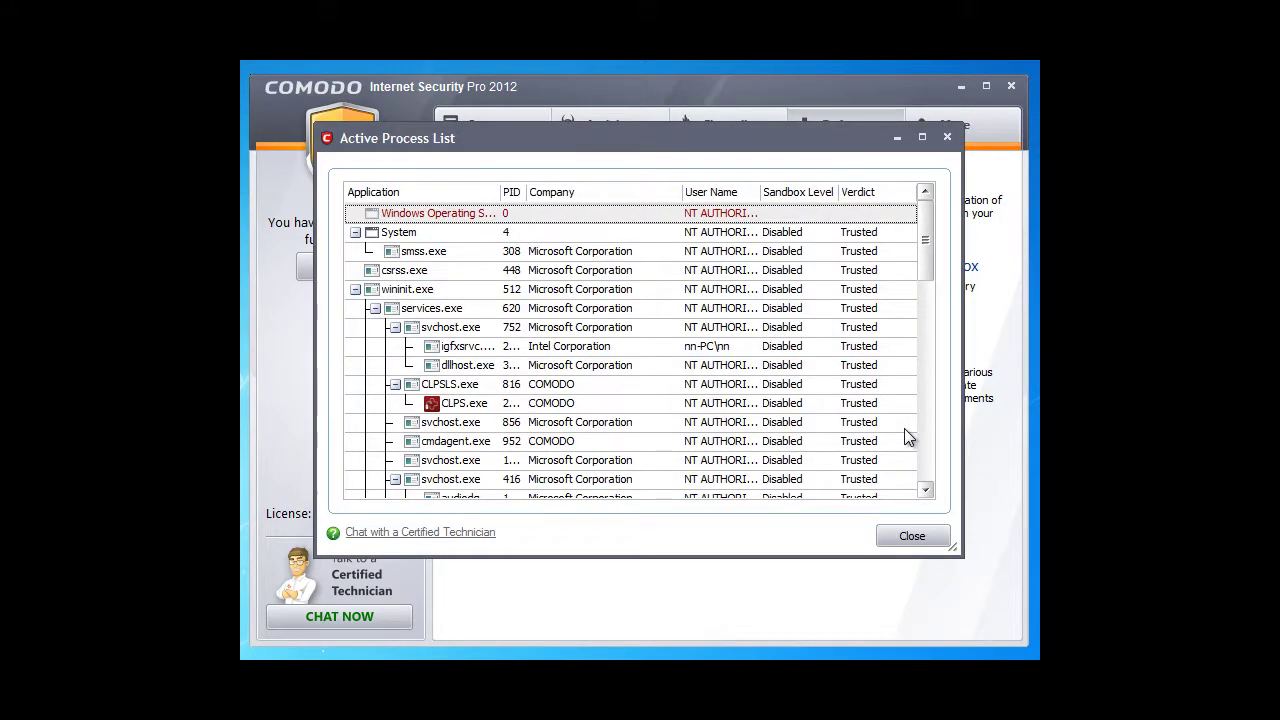
pyautogui.moveTo(925, 229); pyautogui.dragTo(917, 474)
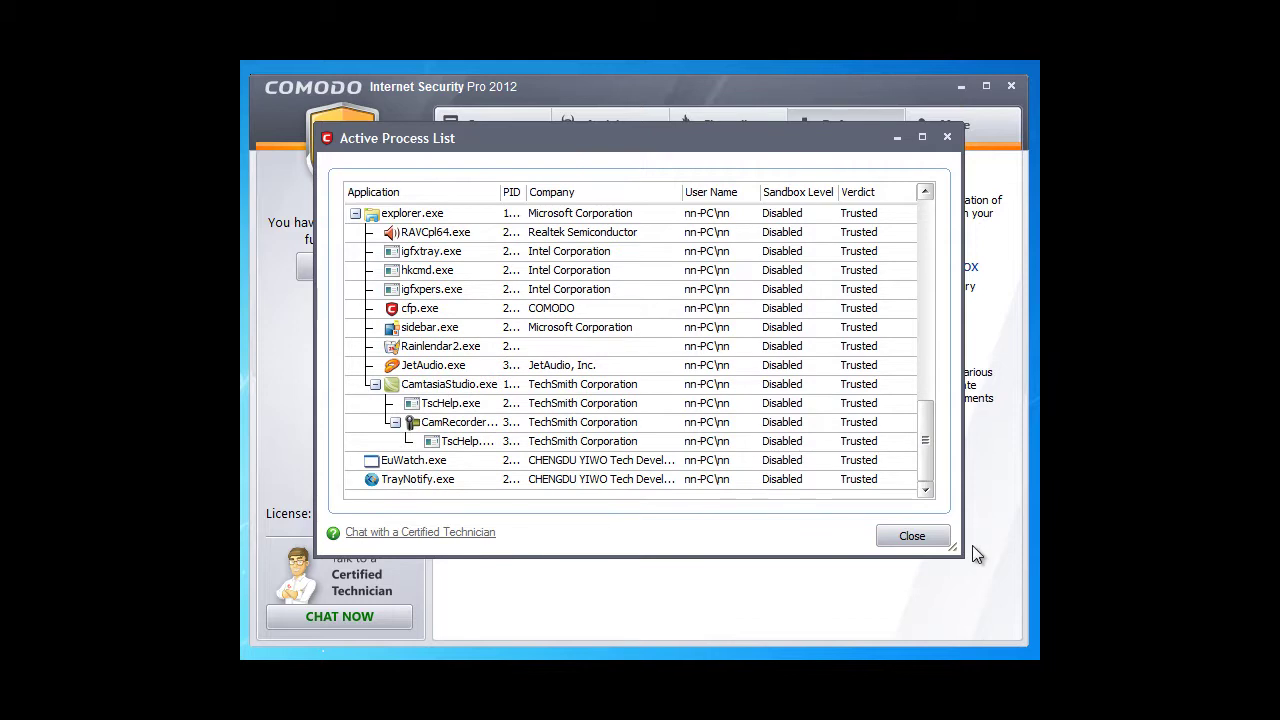
pyautogui.click(926, 536)
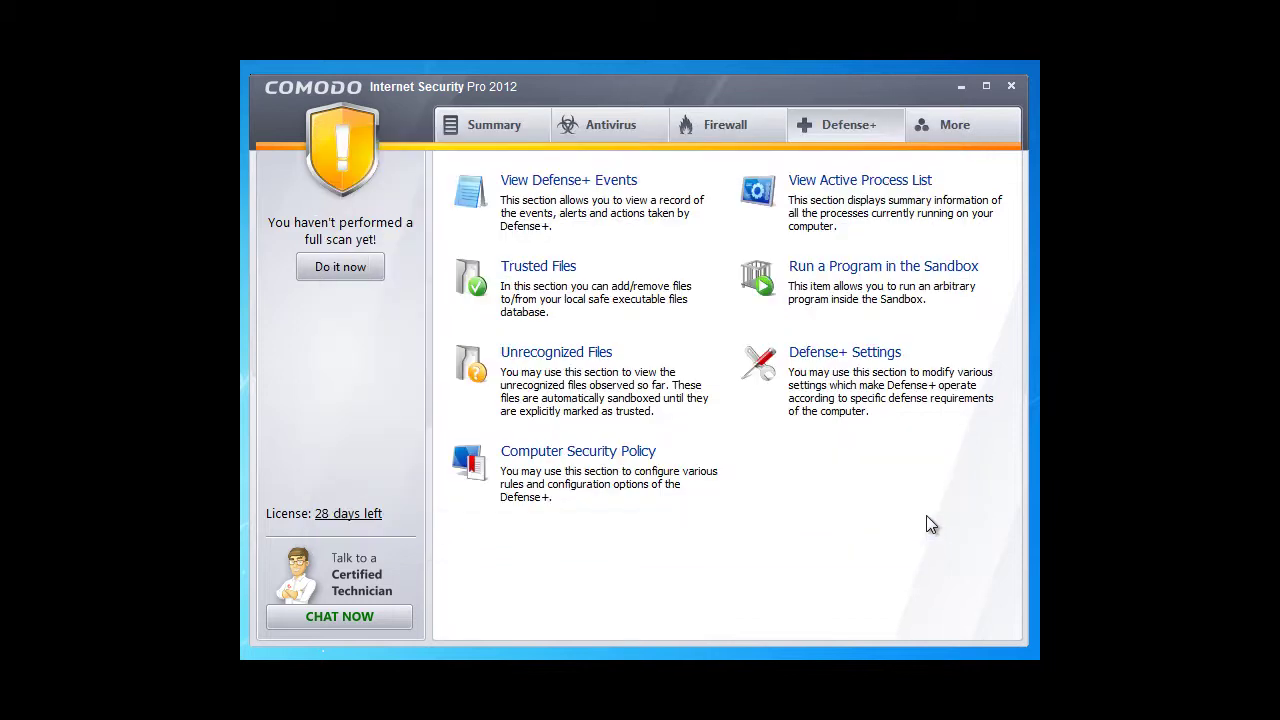
pyautogui.click(886, 278)
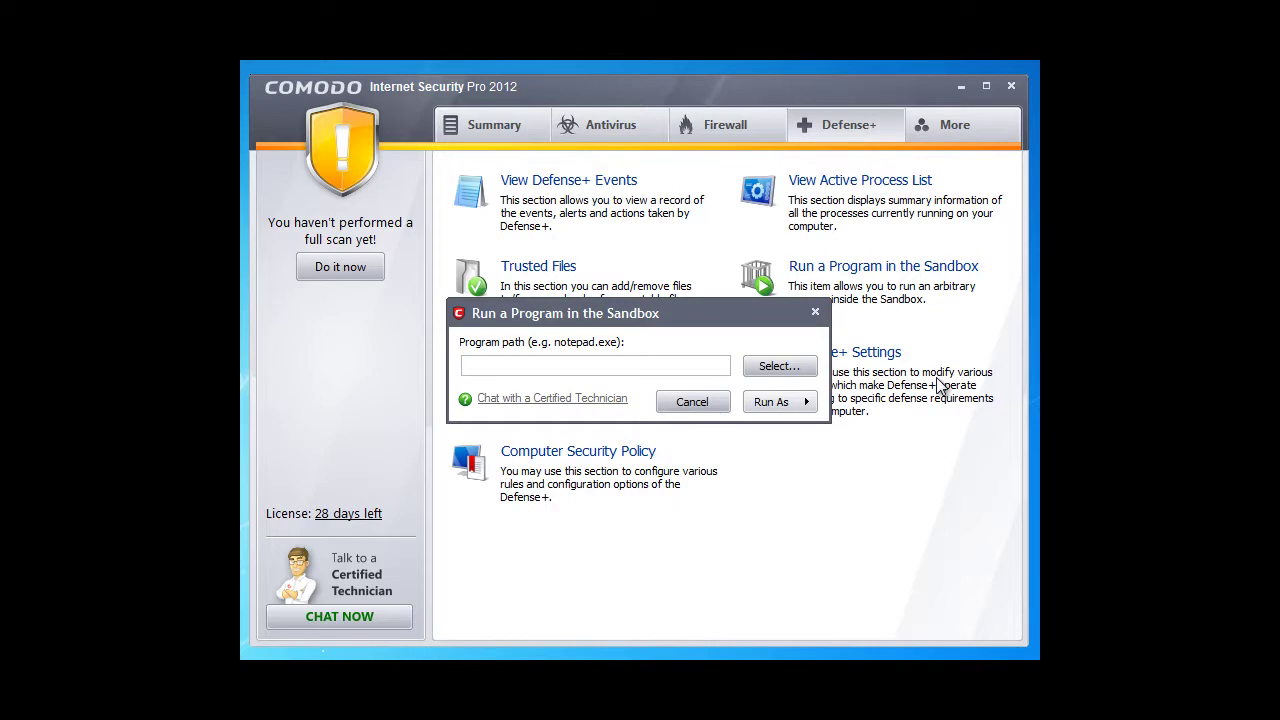
pyautogui.click(703, 398)
# Review the general, execution control, sandbox and monitoring settings of Defense+ and accept them as they are.
pyautogui.click(850, 362)
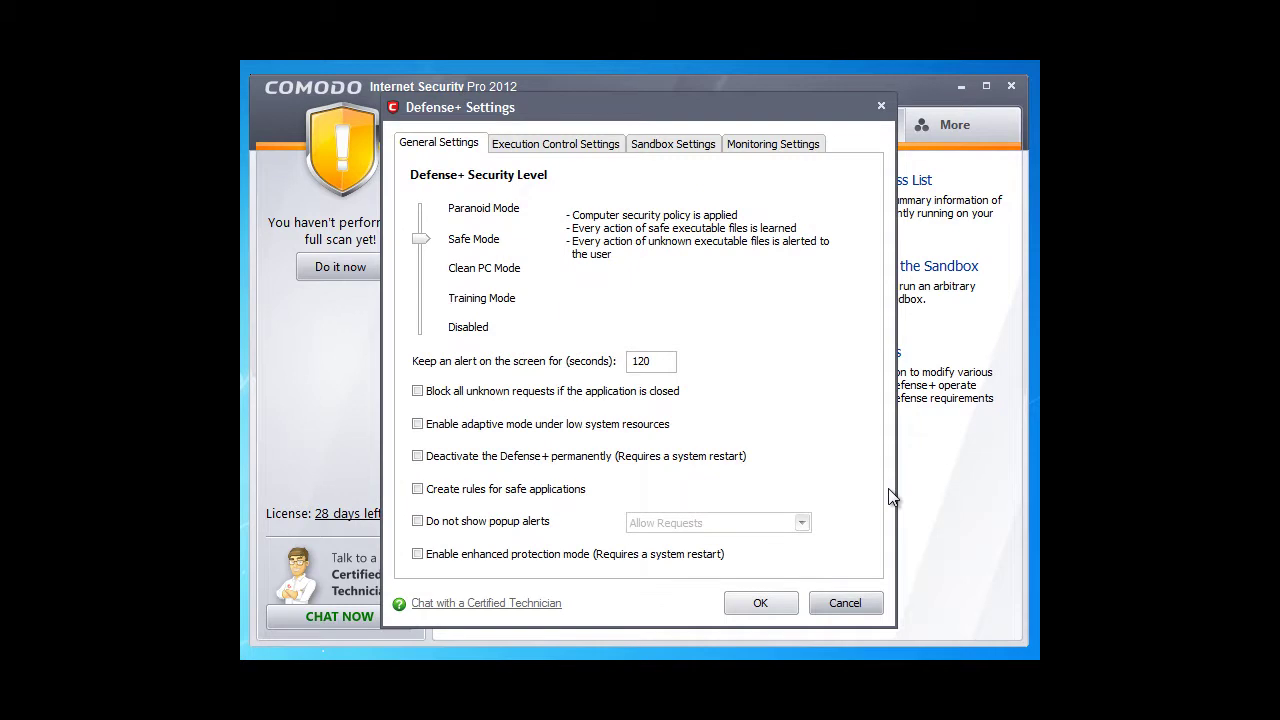
pyautogui.click(568, 146)
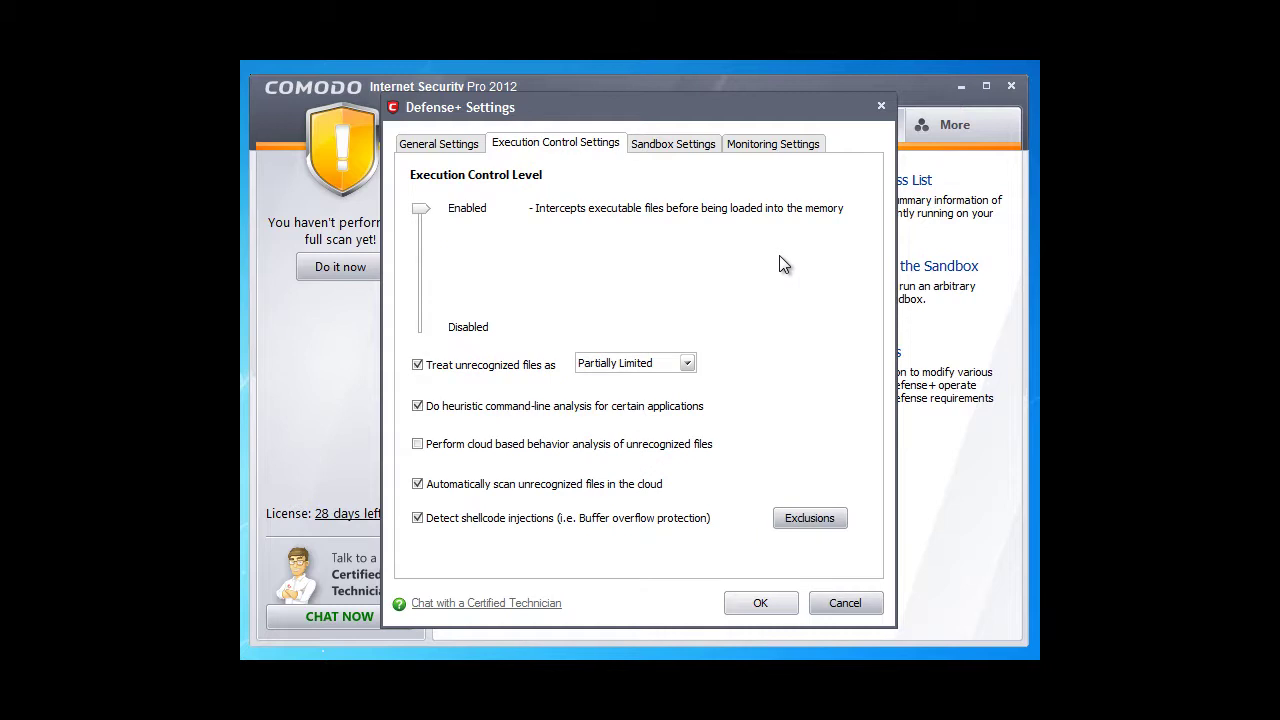
pyautogui.click(708, 148)
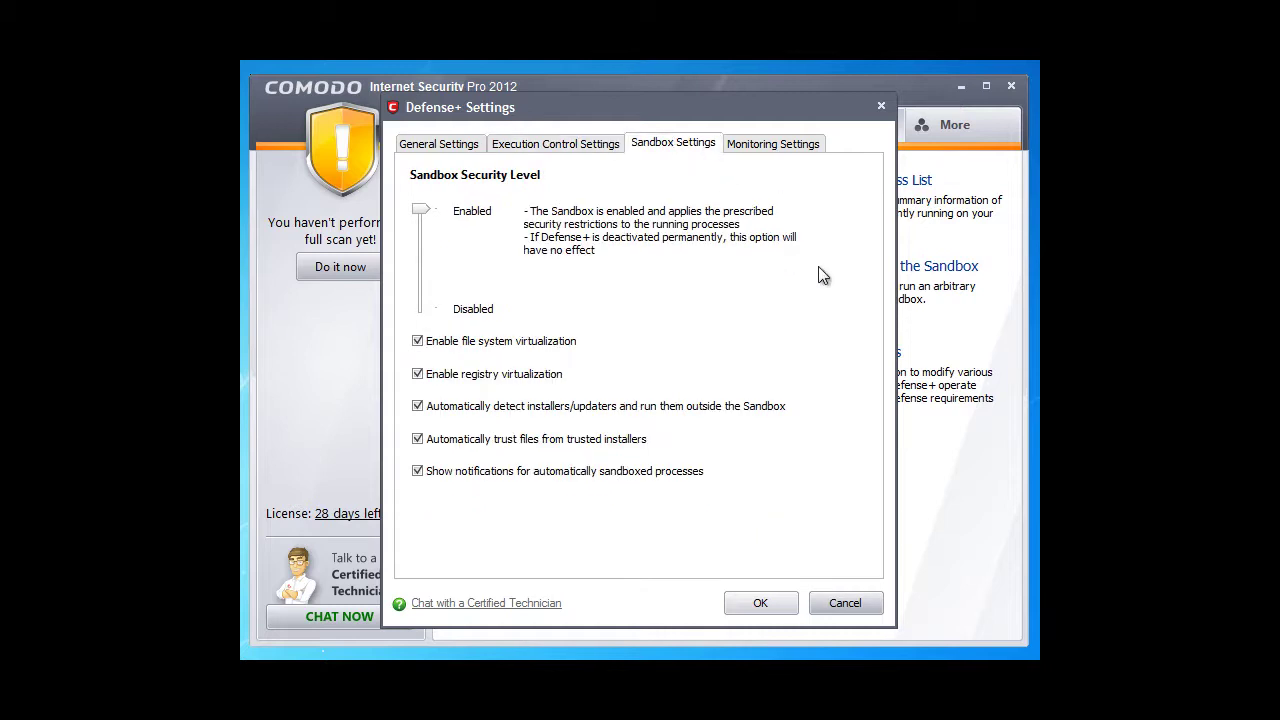
pyautogui.click(805, 150)
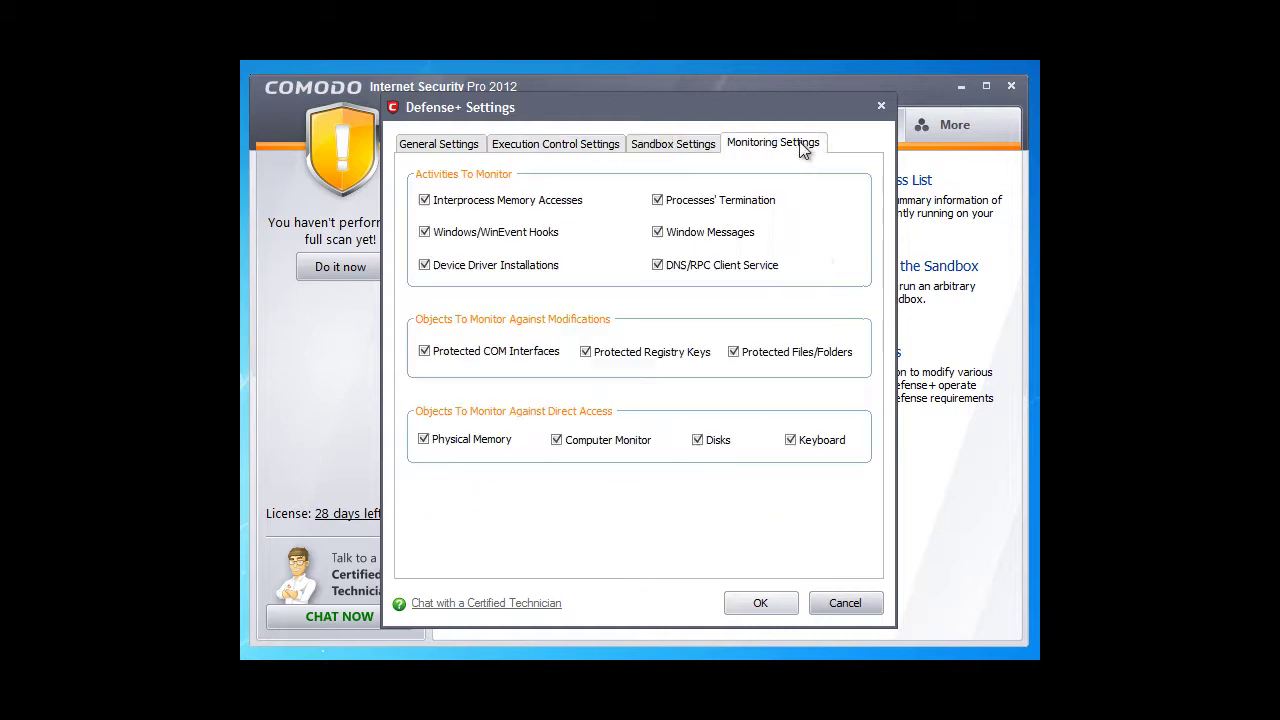
pyautogui.click(760, 603)
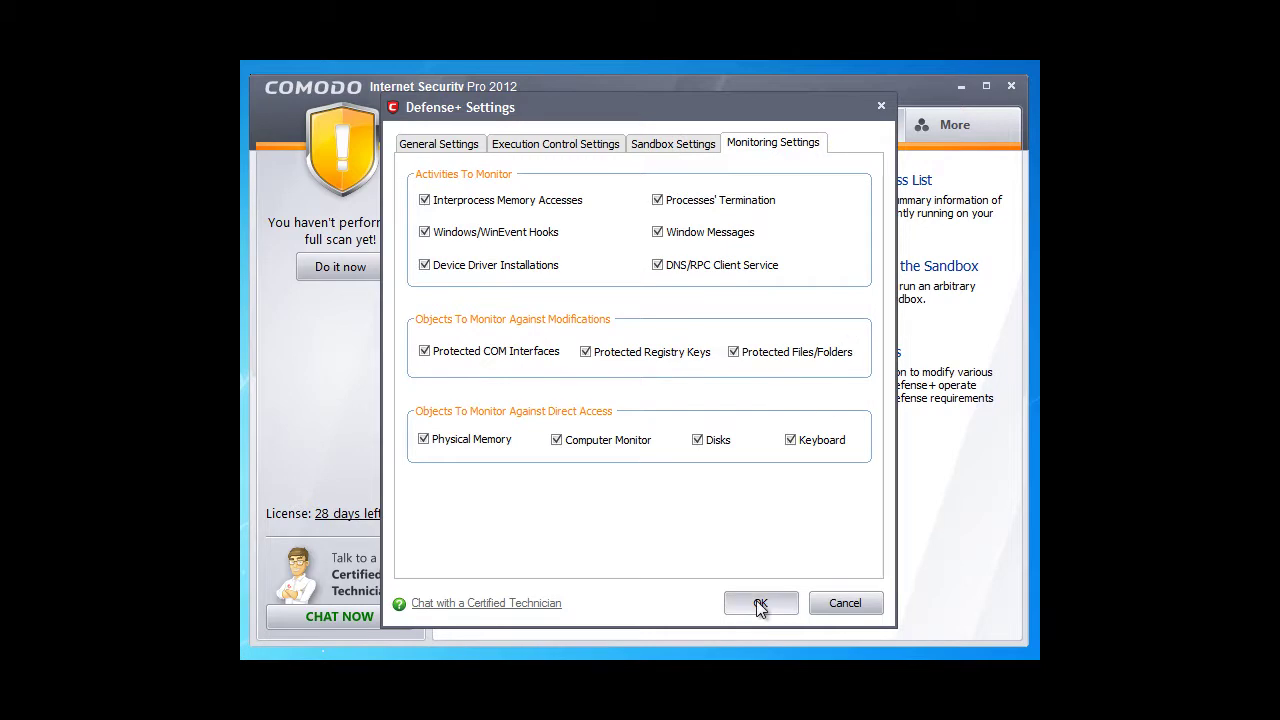
# Turn on the display of balloon messages in the general preferences.
pyautogui.click(955, 133)
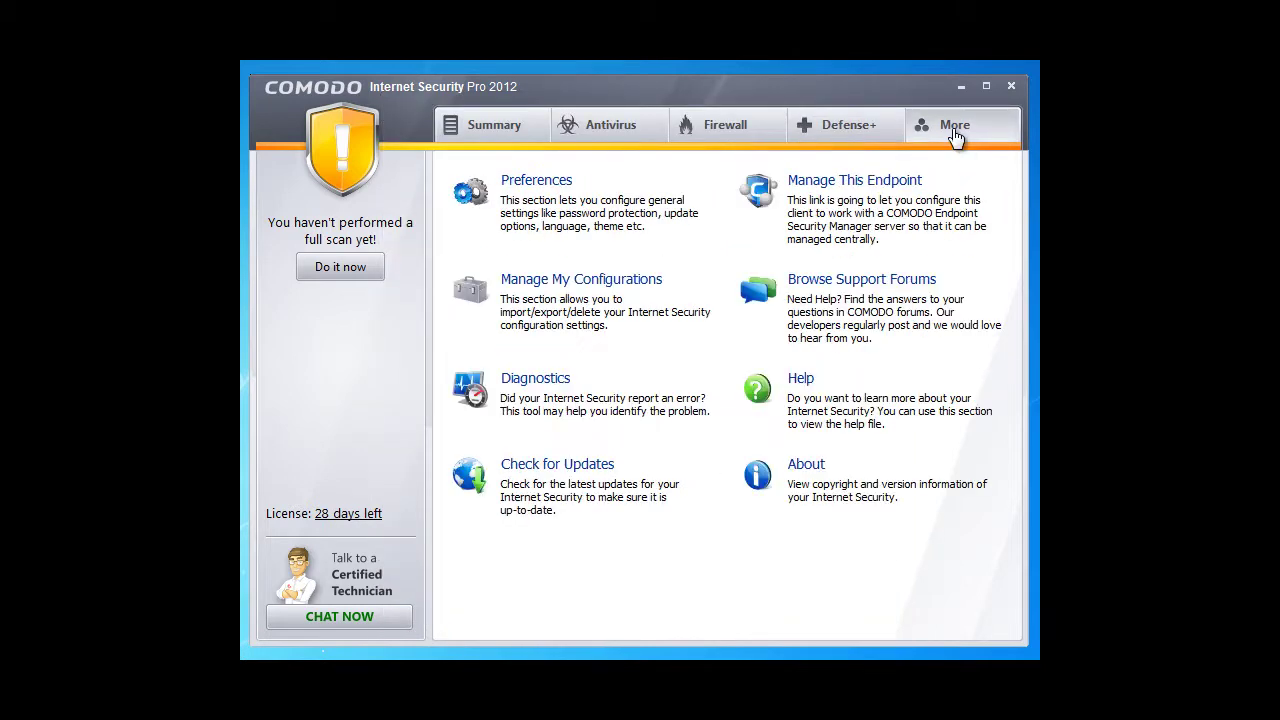
pyautogui.click(540, 185)
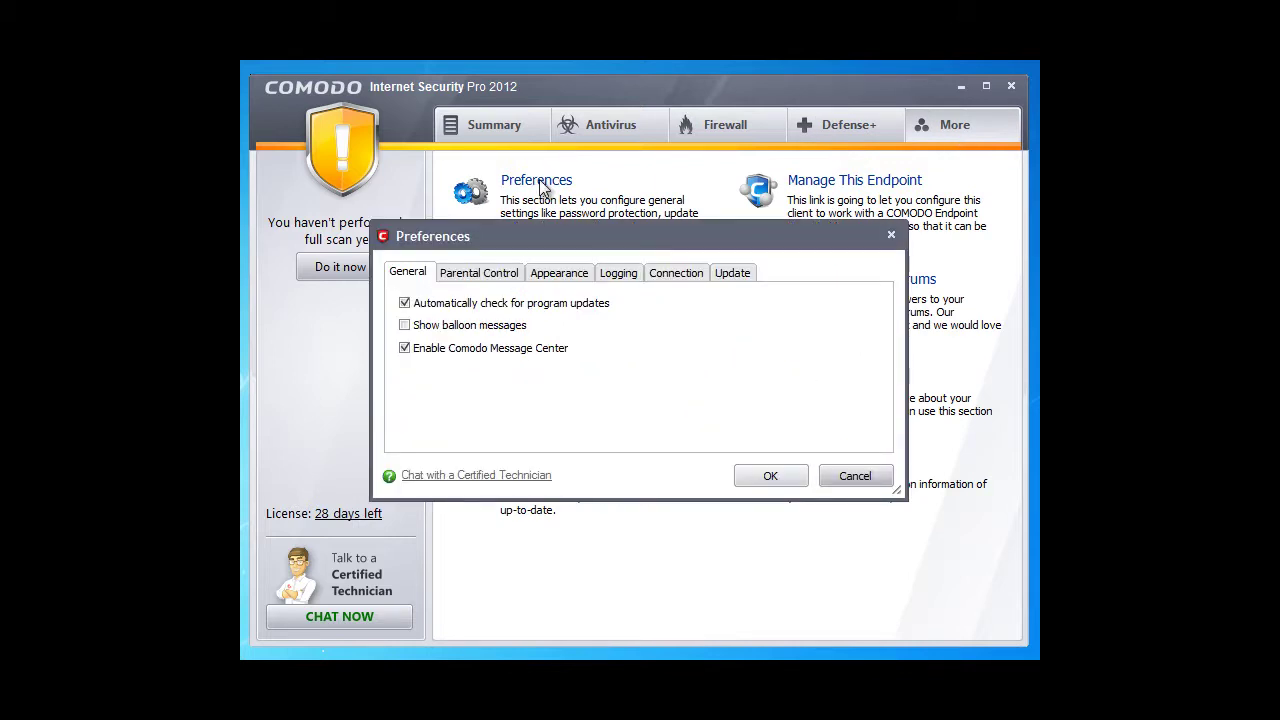
pyautogui.click(412, 328)
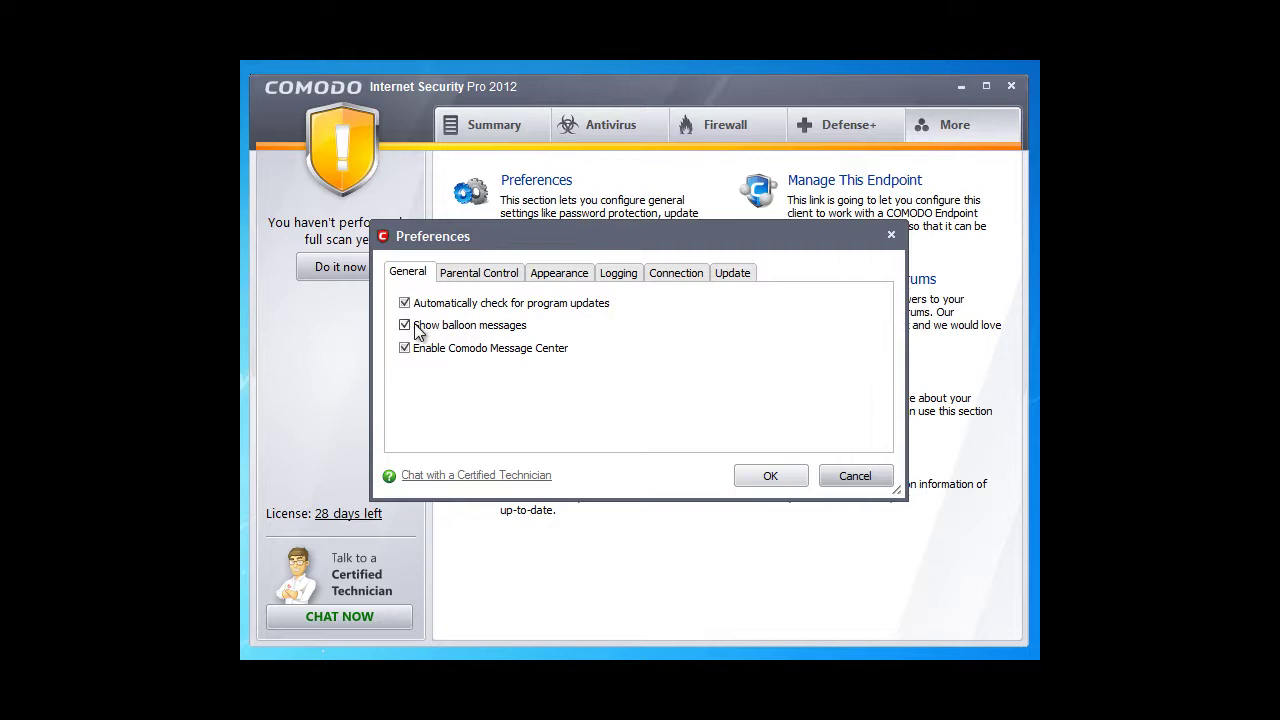
# Review the parental control, appearance, logging, connection and update preferences, and save the preferences.
pyautogui.click(509, 285)
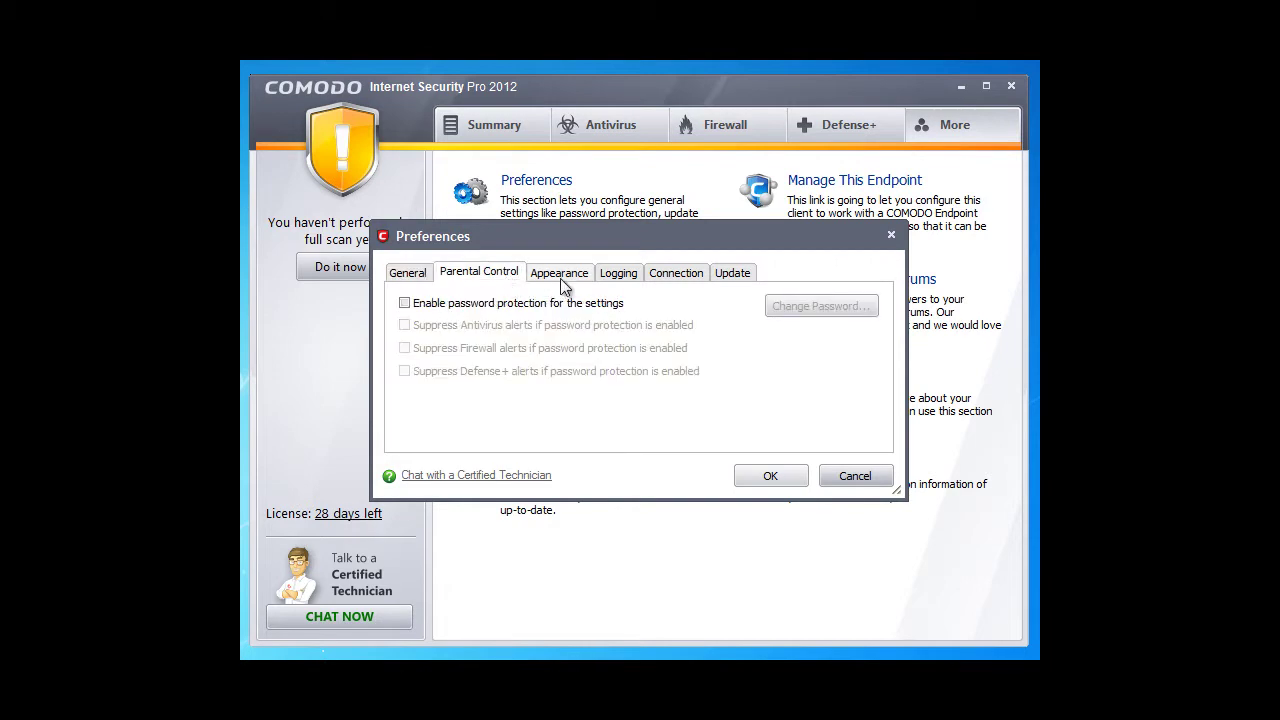
pyautogui.click(565, 279)
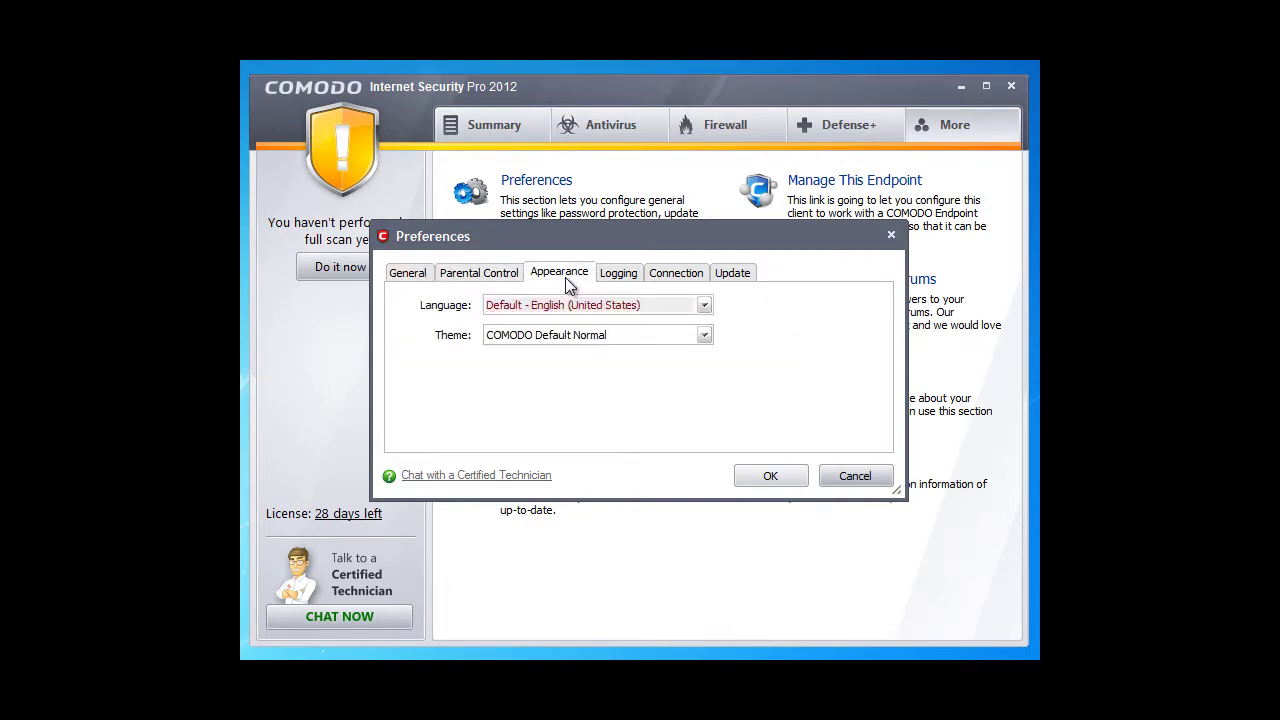
pyautogui.click(637, 280)
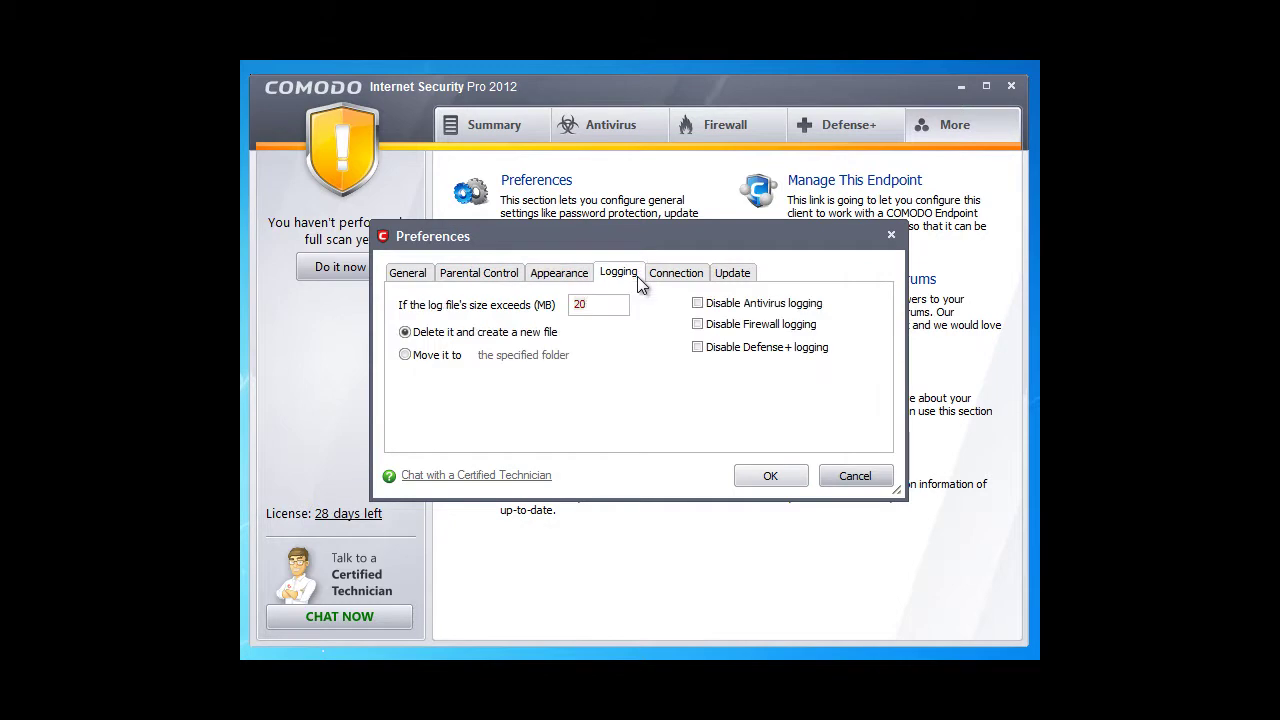
pyautogui.click(672, 278)
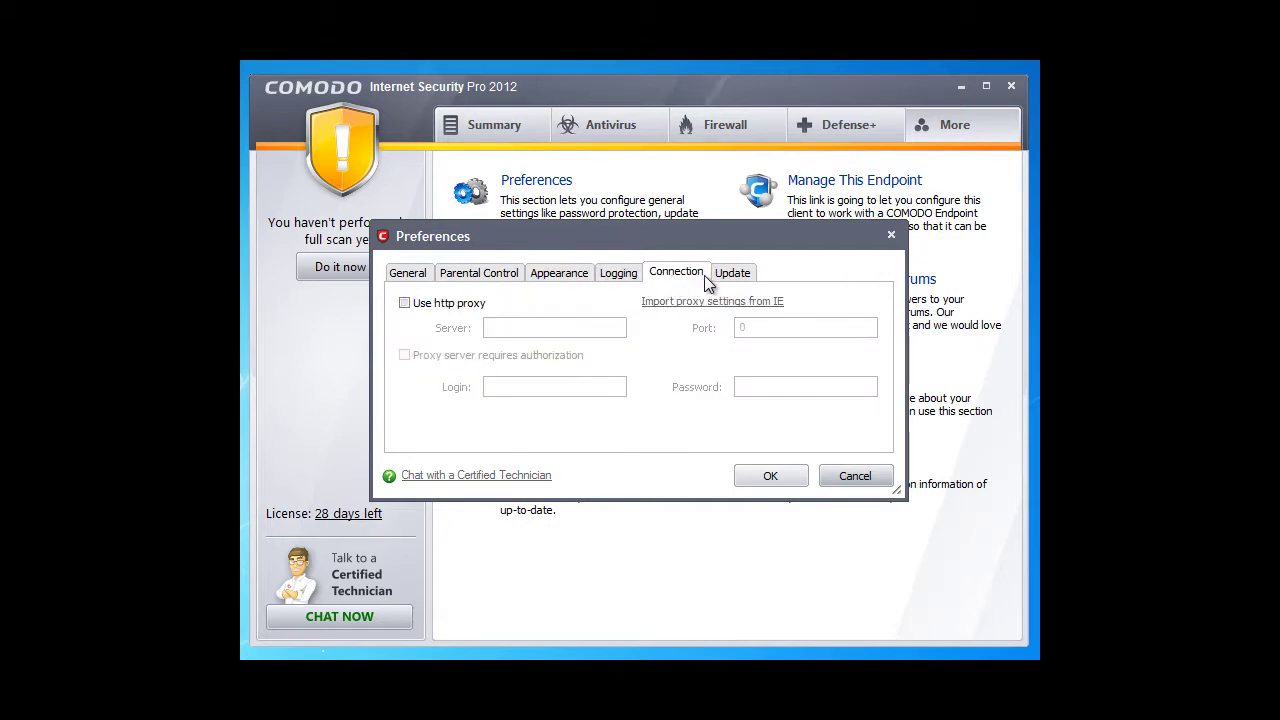
pyautogui.click(736, 279)
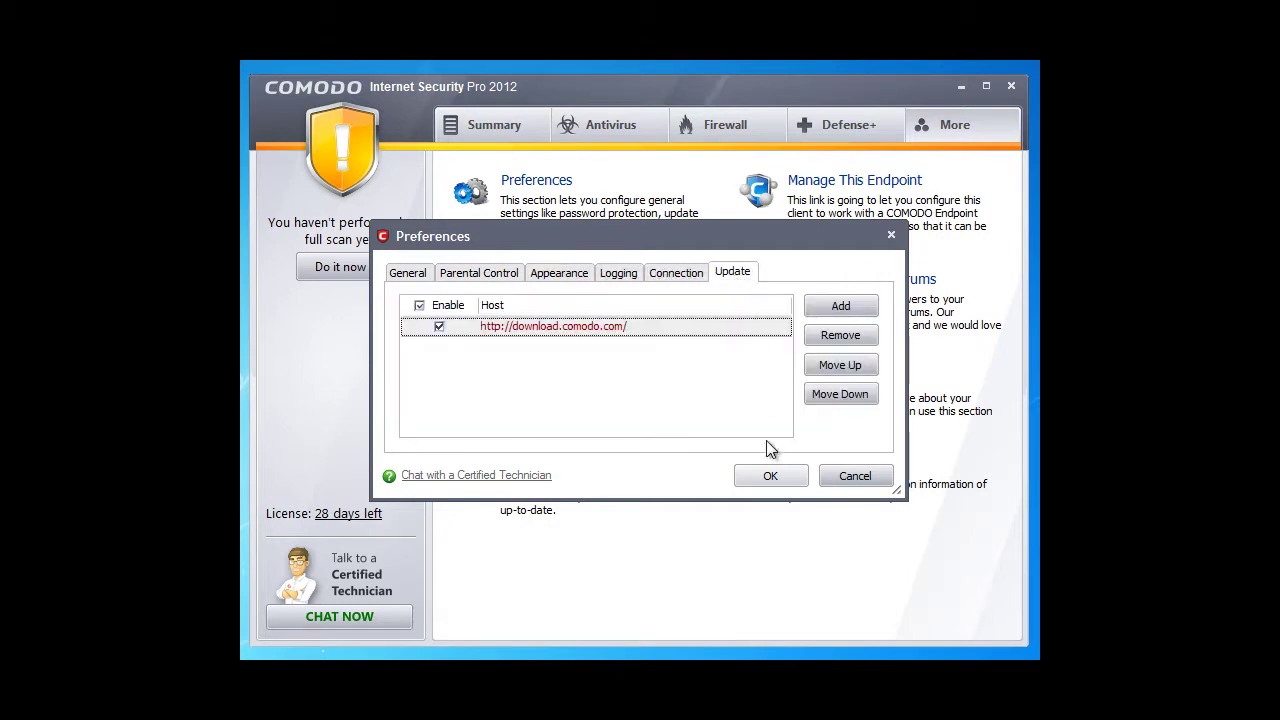
pyautogui.click(781, 479)
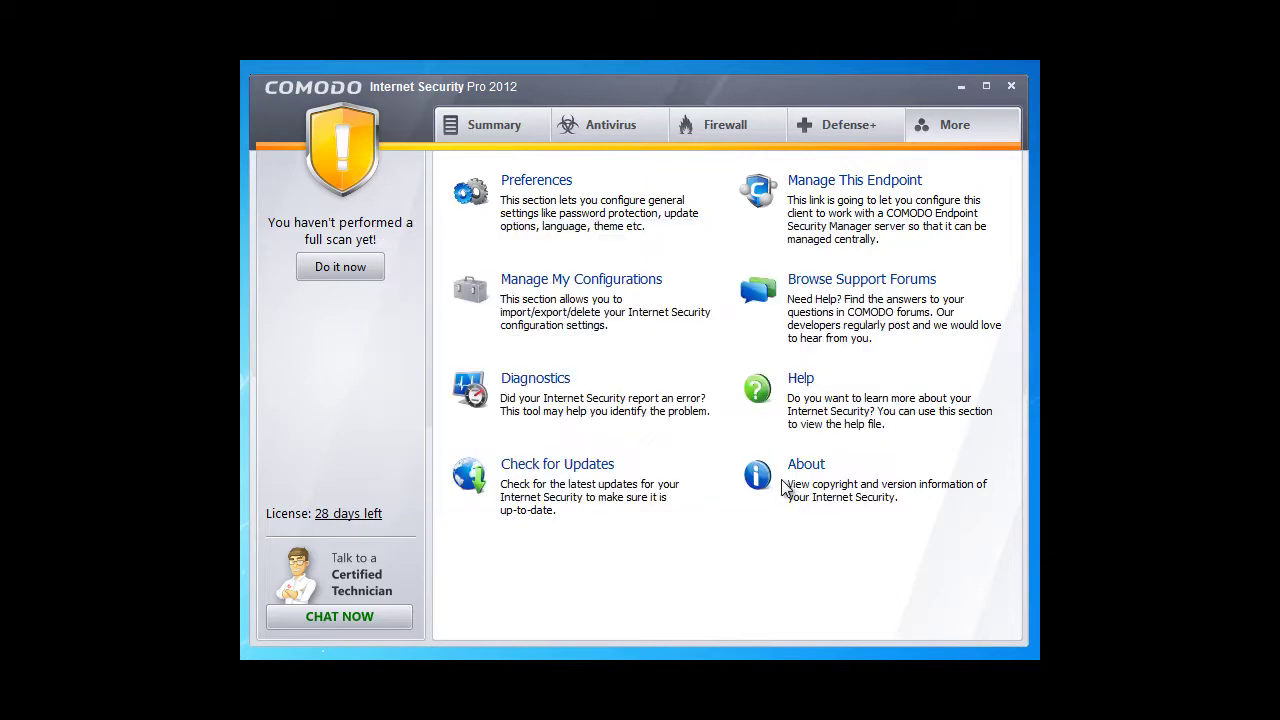
# View the available security configurations without switching, and run the diagnostics utility on the installation.
pyautogui.click(652, 289)
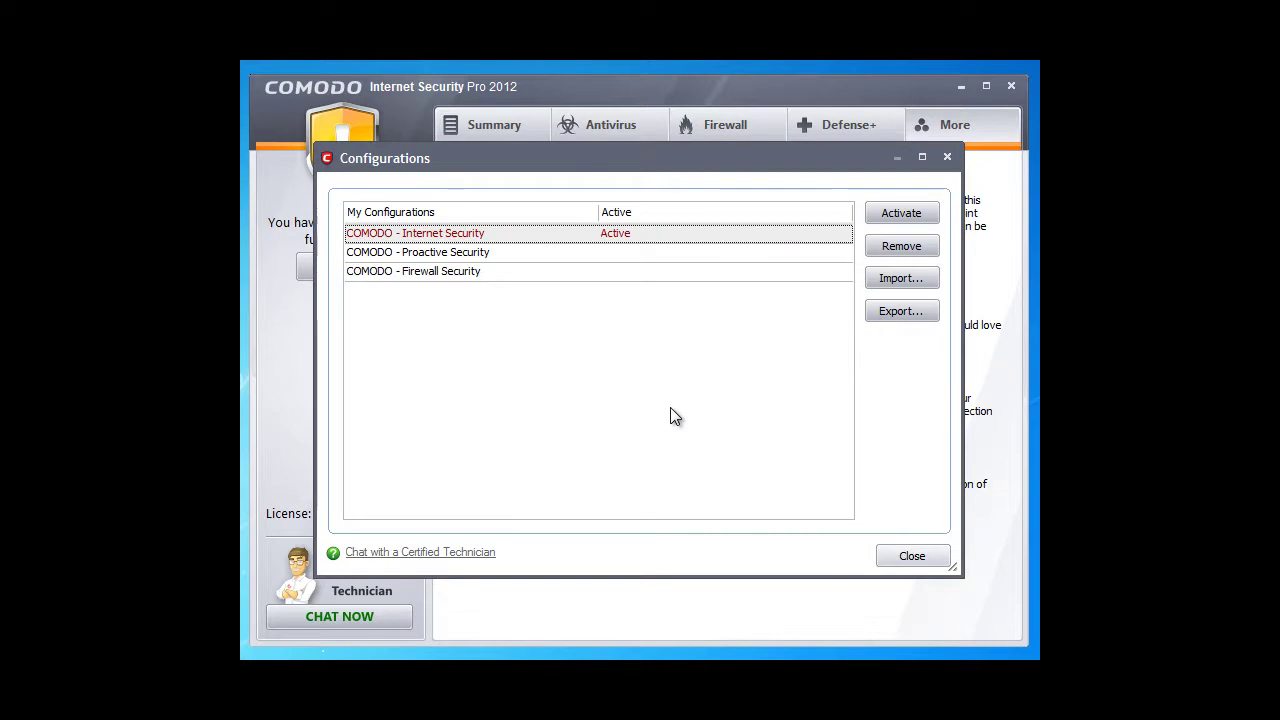
pyautogui.click(945, 158)
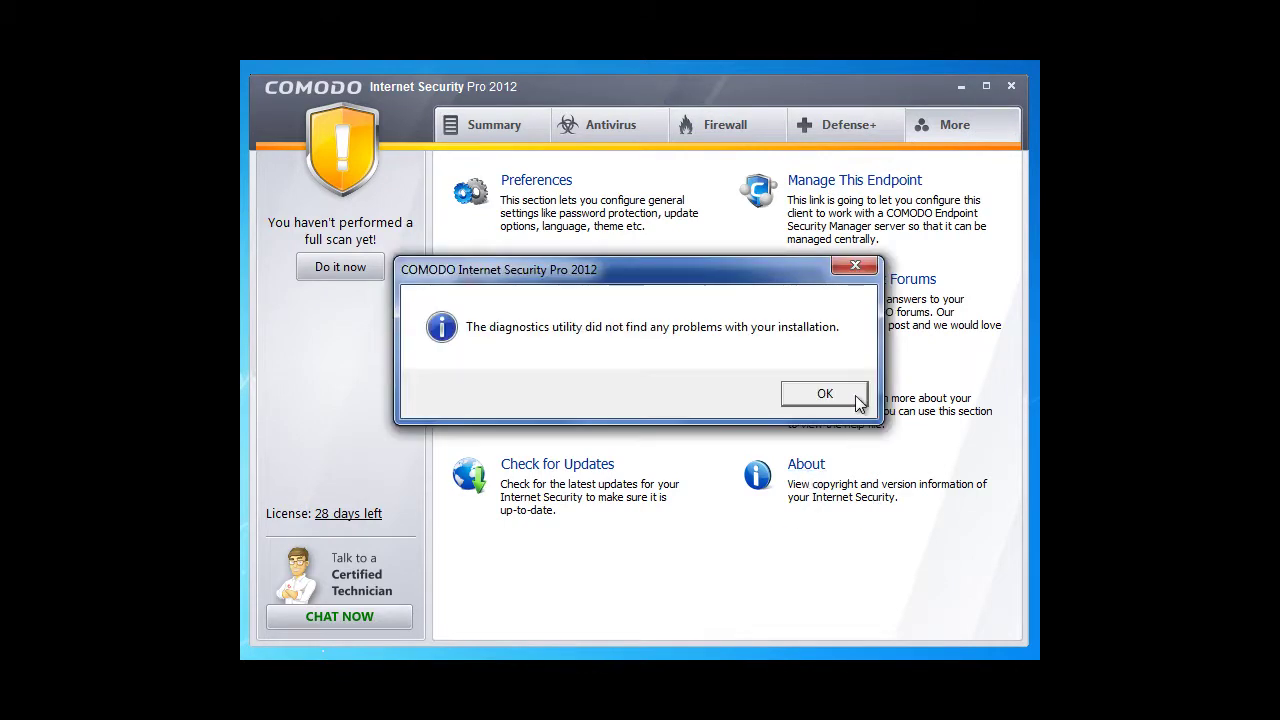
pyautogui.click(858, 400)
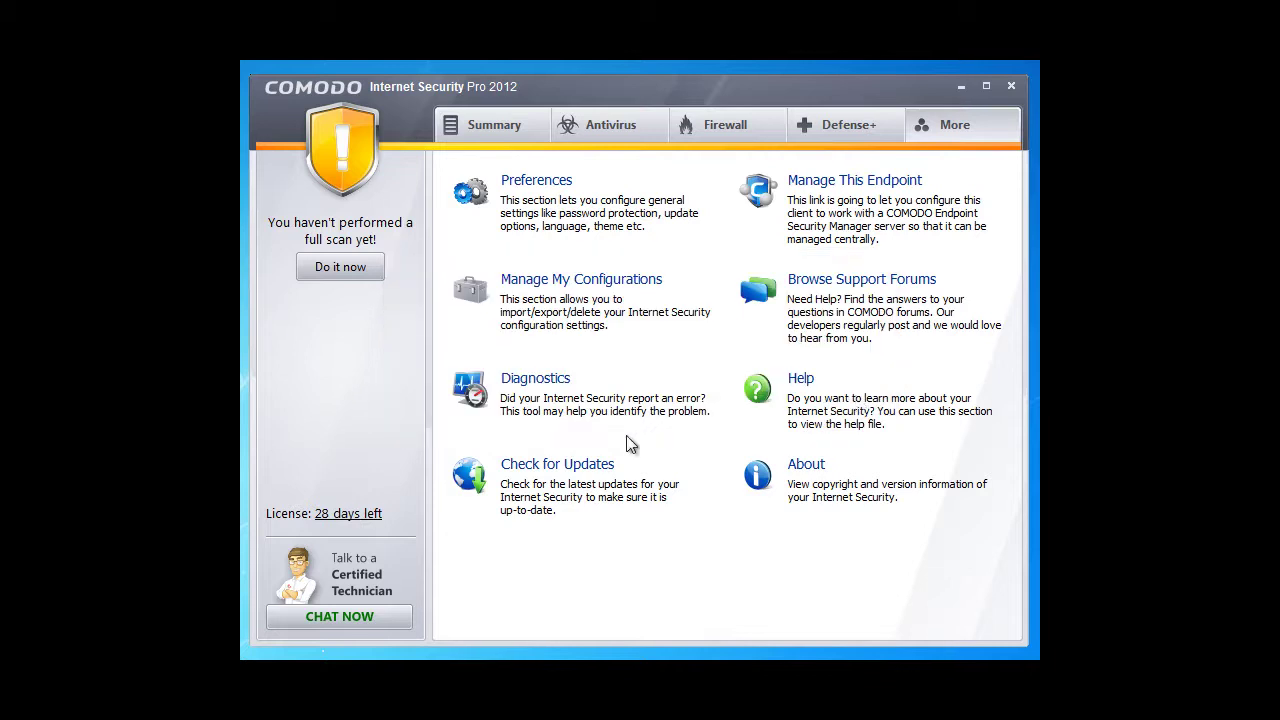
# Check for program updates, install the available ones, and finish the updater without restarting the system.
pyautogui.click(576, 466)
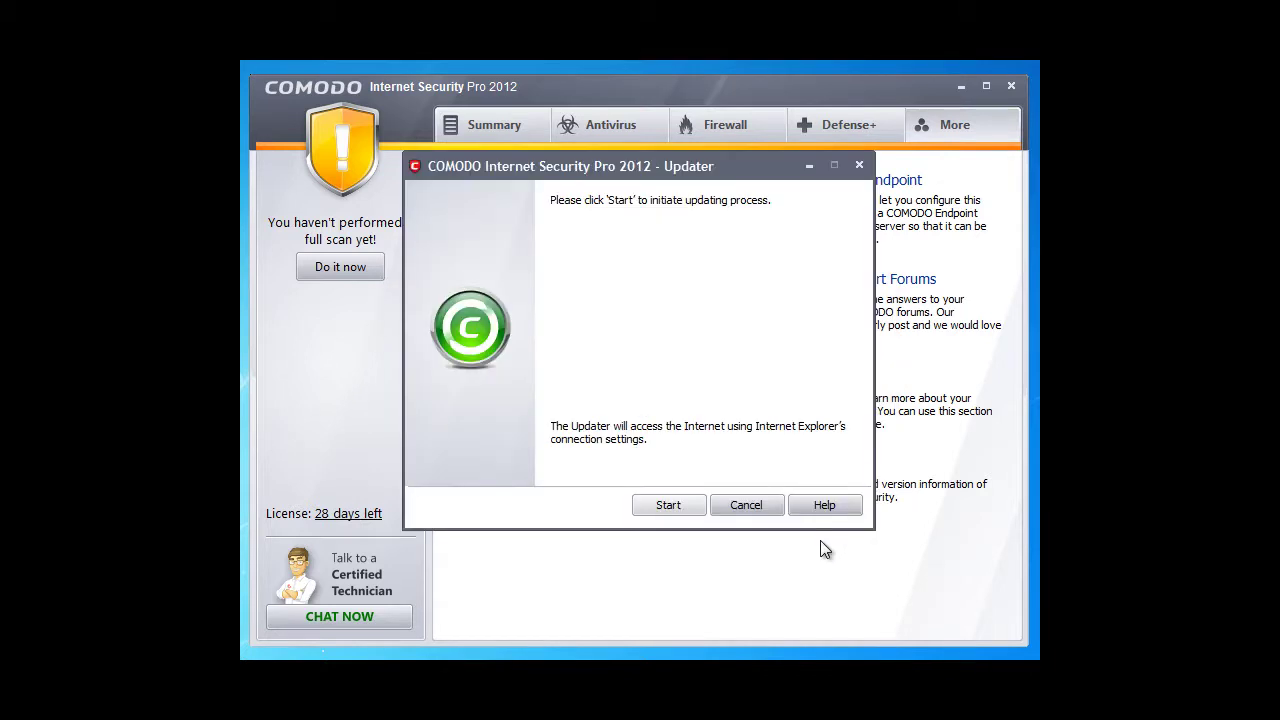
pyautogui.click(659, 494)
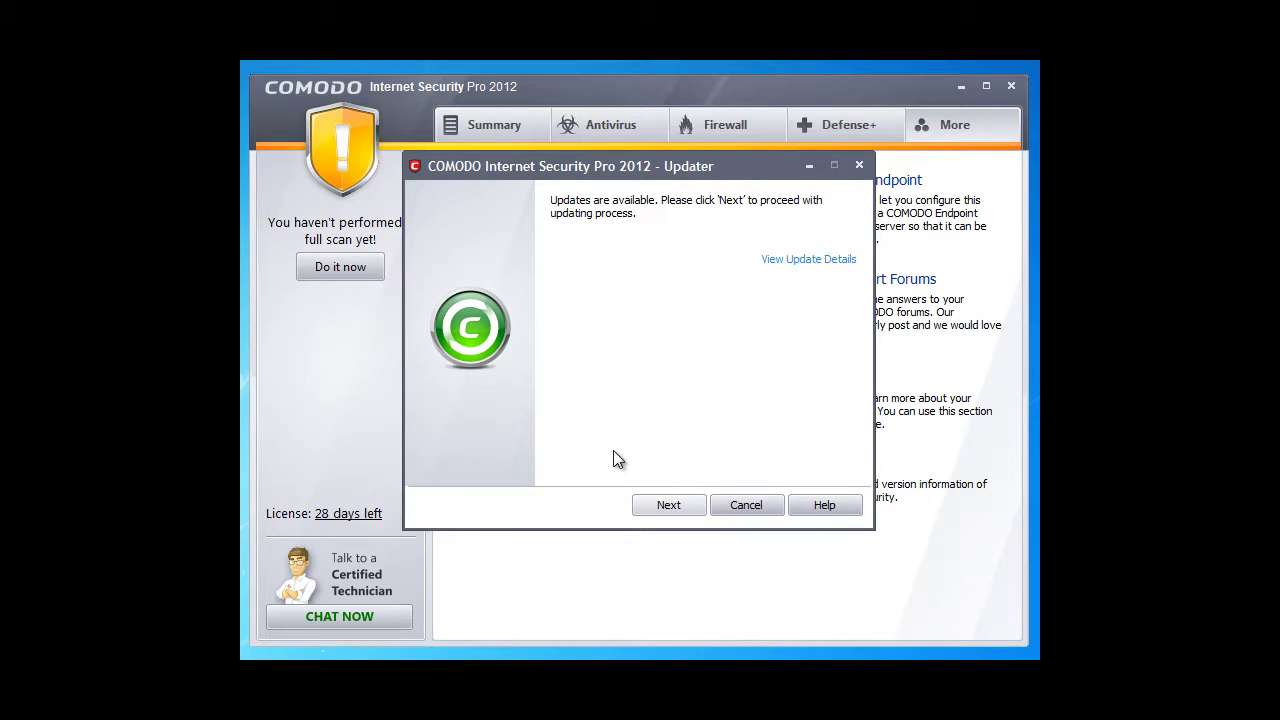
pyautogui.click(680, 511)
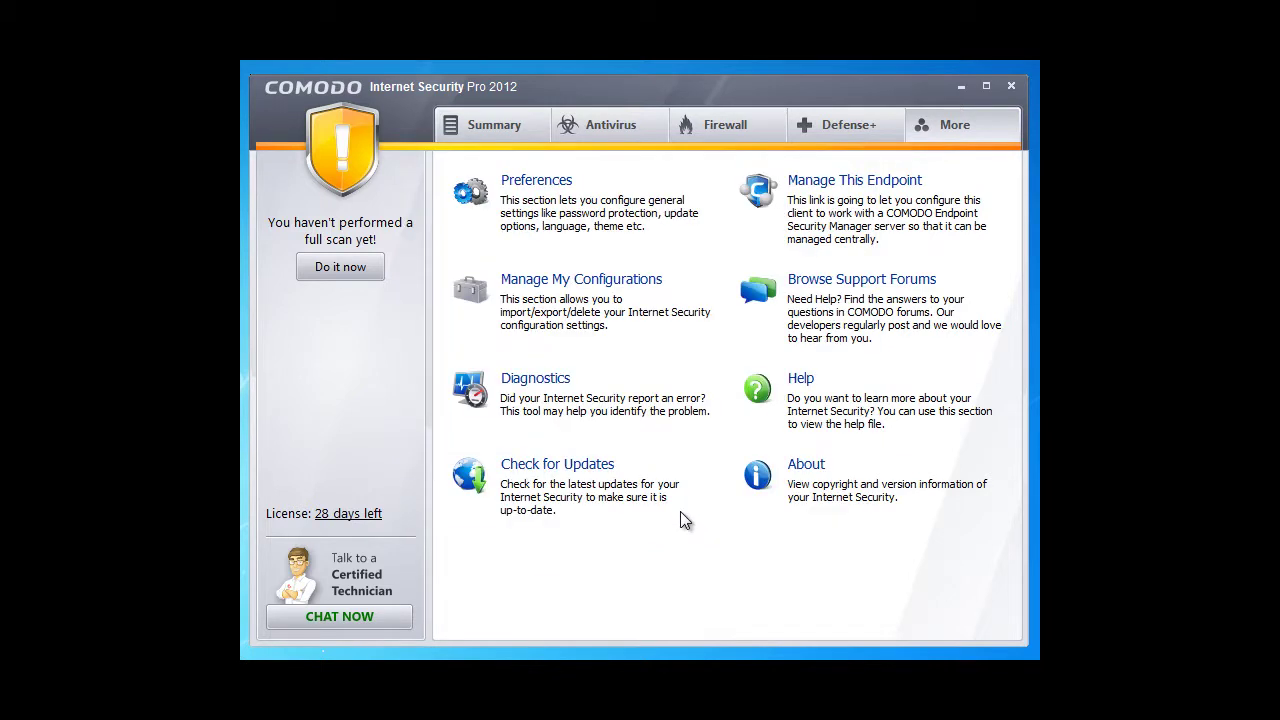
pyautogui.click(684, 506)
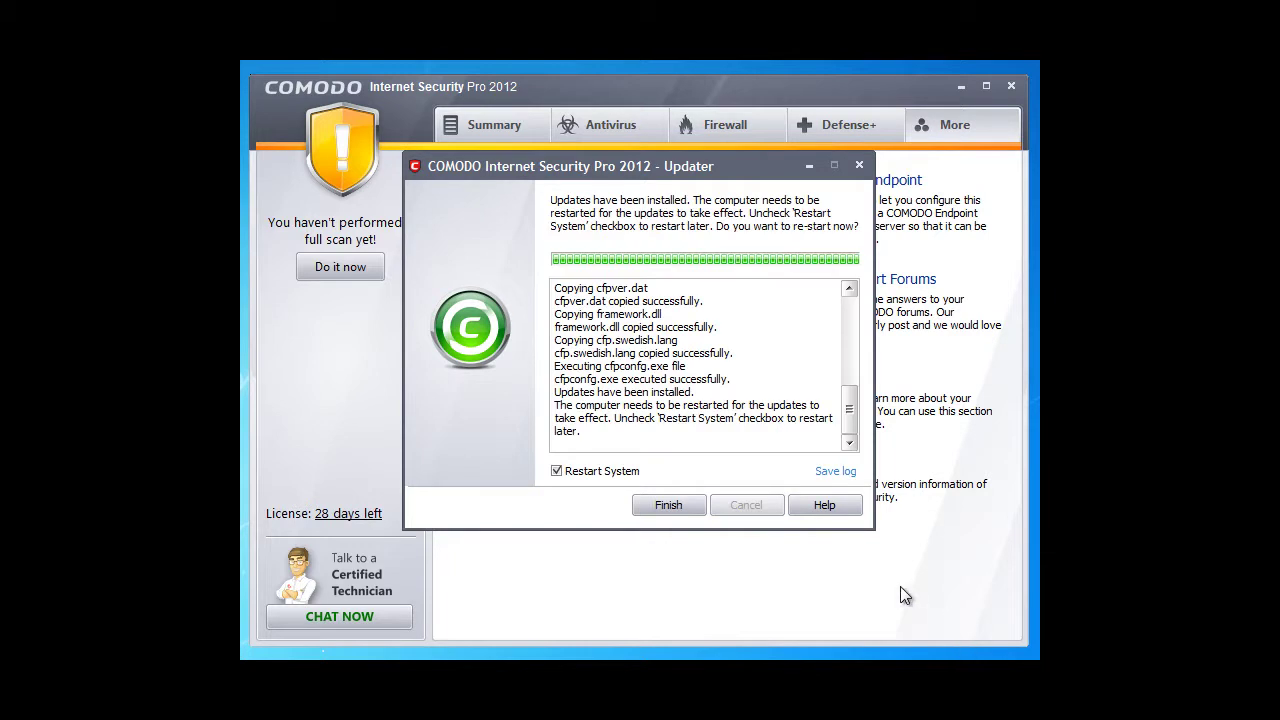
pyautogui.moveTo(847, 408); pyautogui.dragTo(848, 330)
pyautogui.click(557, 471)
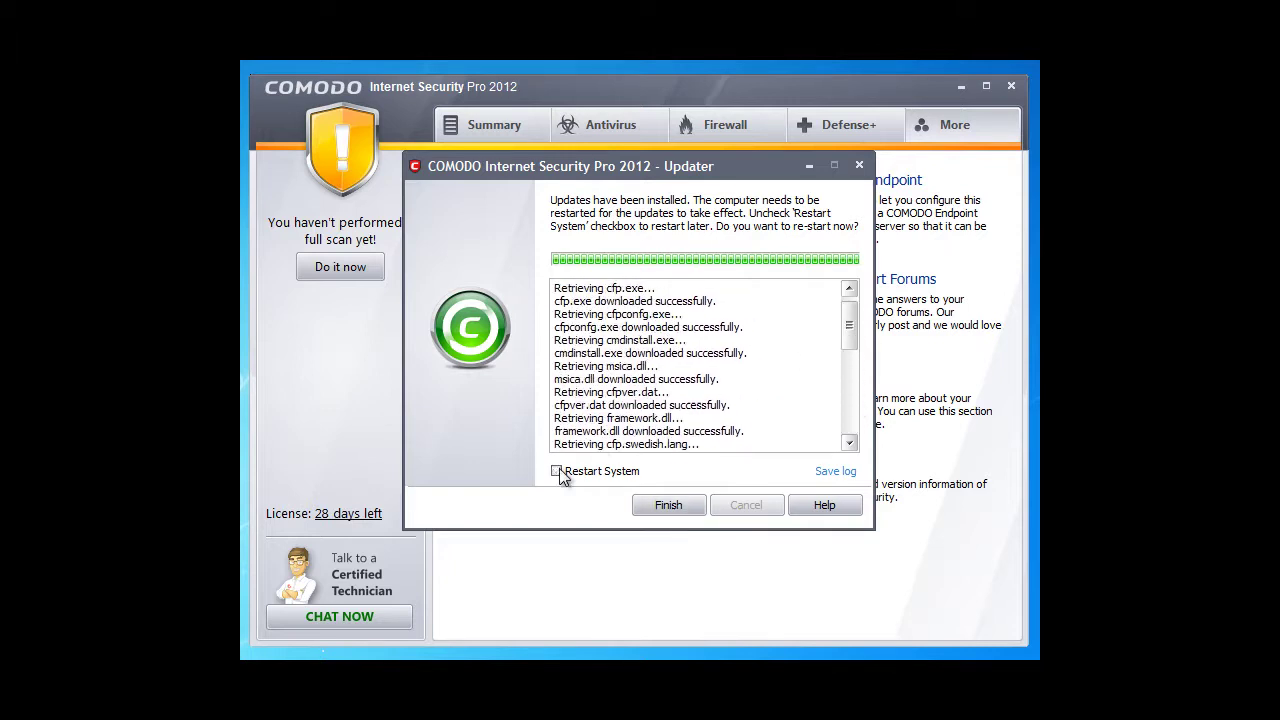
pyautogui.click(687, 509)
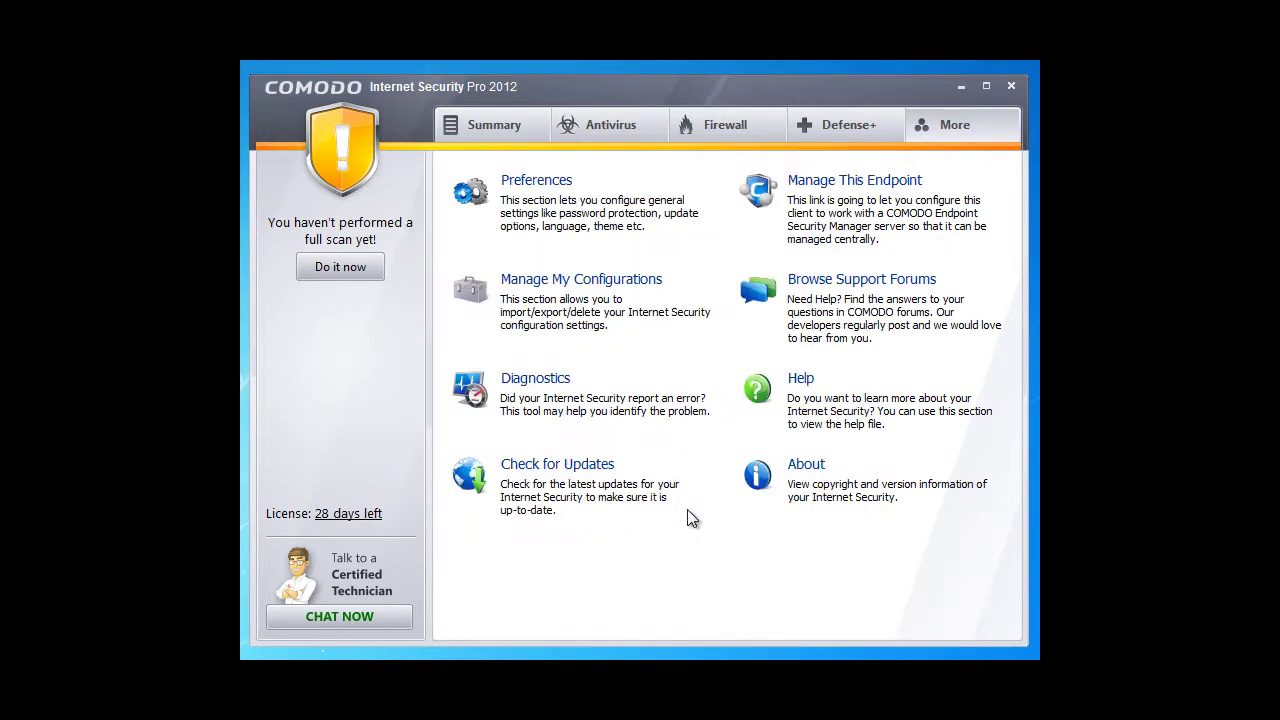
# View the endpoint management server settings without installing anything, and open the product's version and copyright information.
pyautogui.click(894, 190)
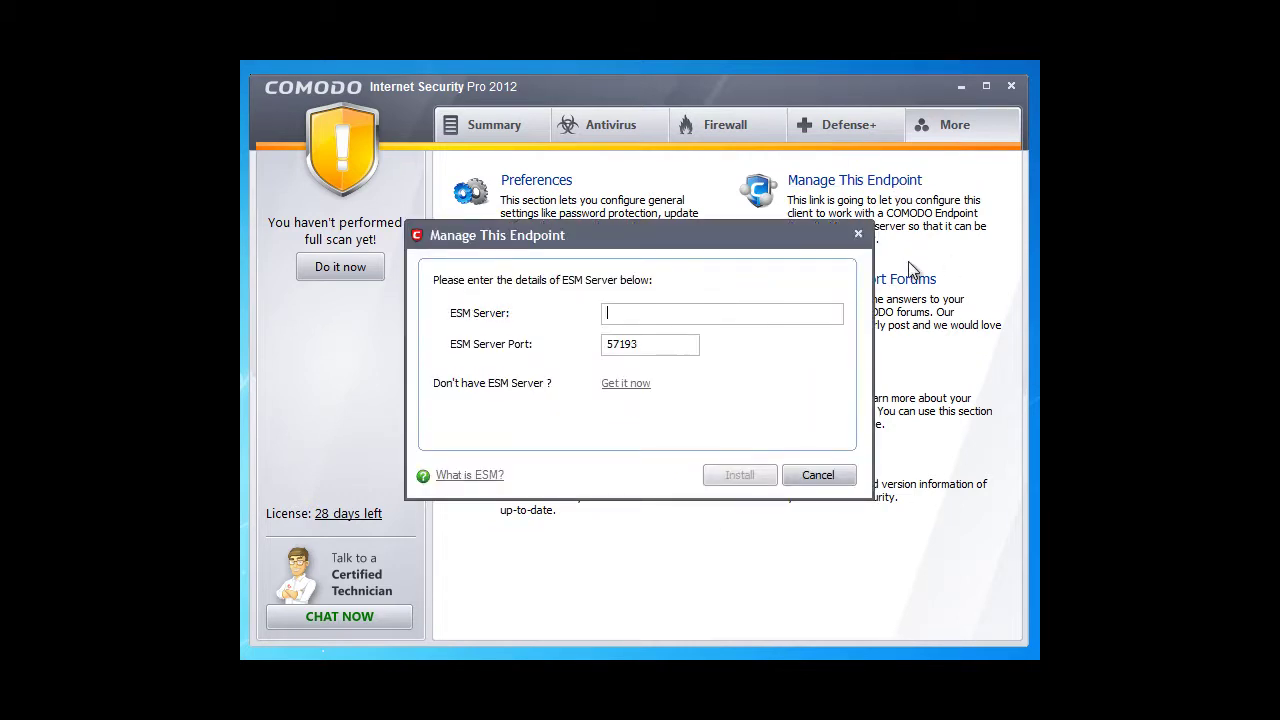
pyautogui.click(858, 236)
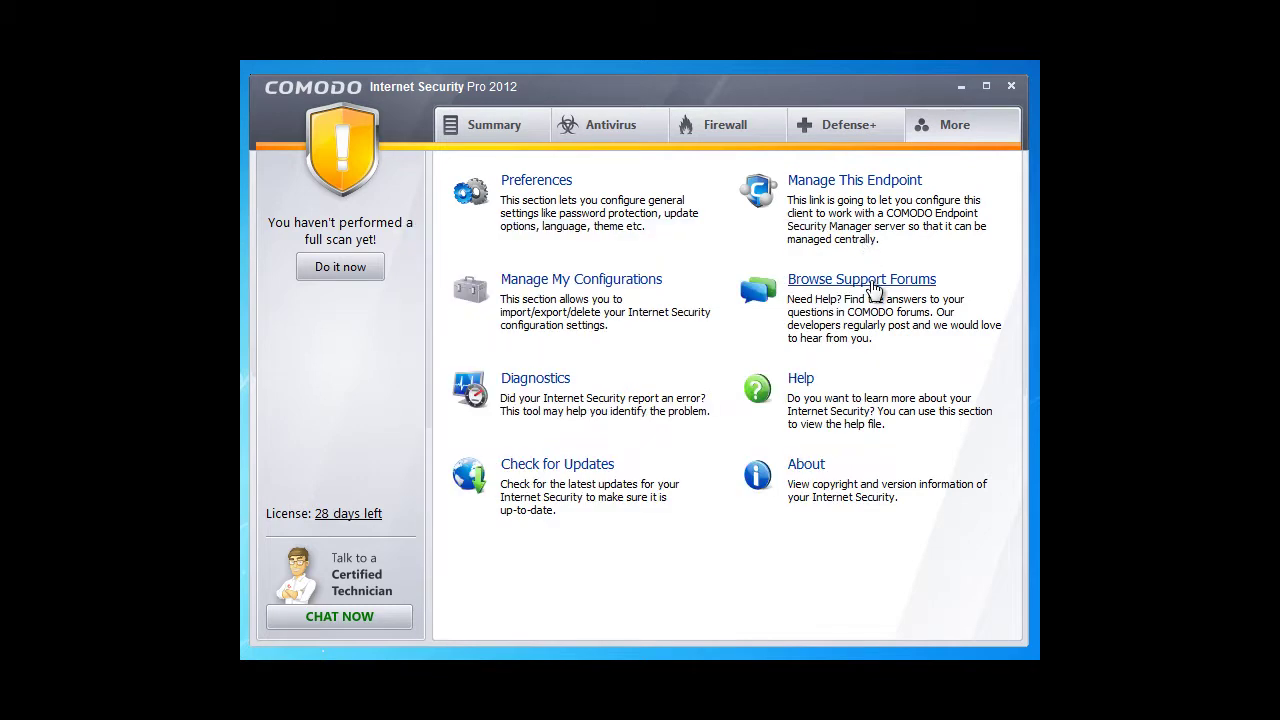
pyautogui.click(806, 466)
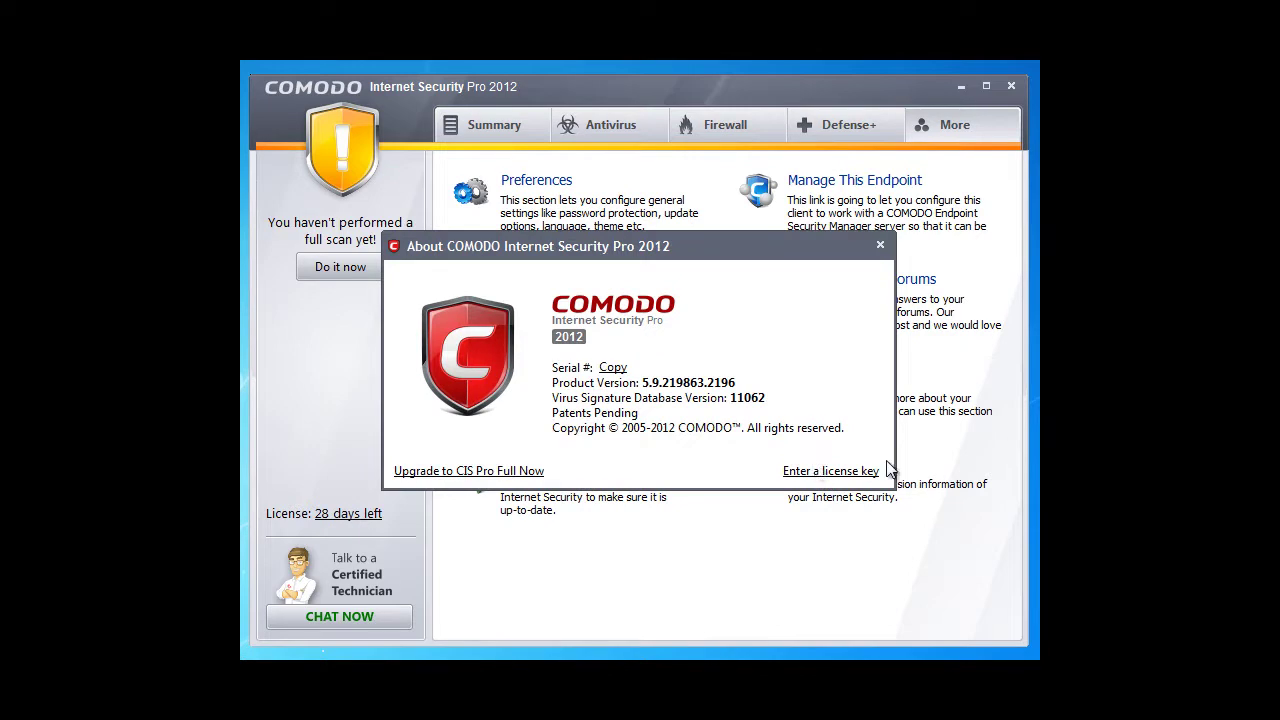